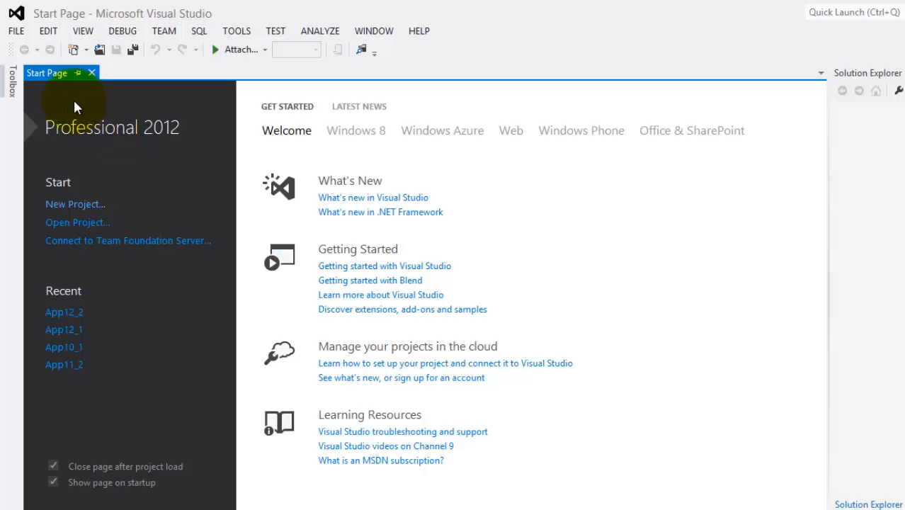
- Create a new Windows Phone App project named App13_1 in C:\WP8
left_click(16, 31)
mouse_move(127, 48)
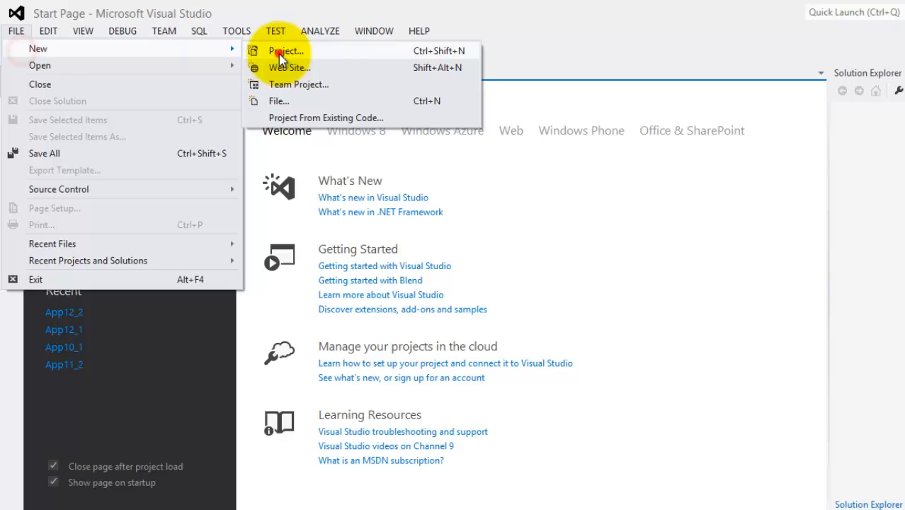
left_click(284, 51)
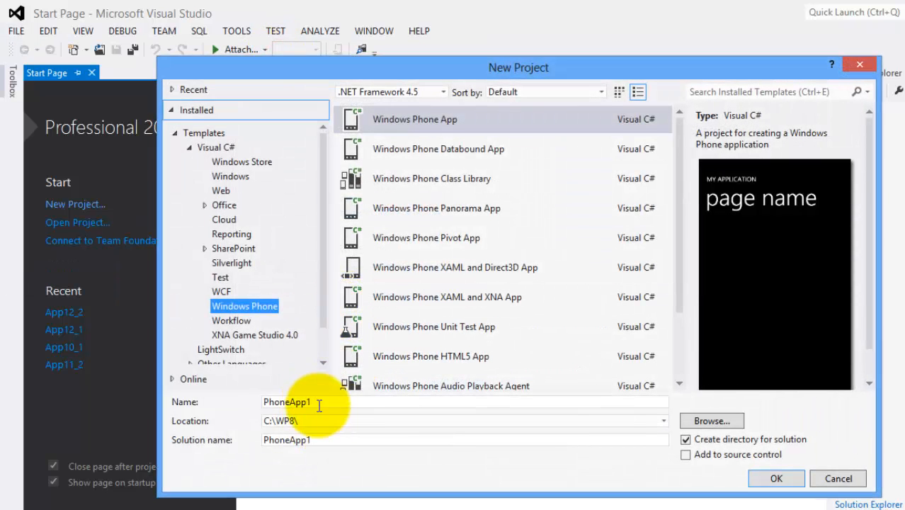
double_click(313, 401)
type("App")
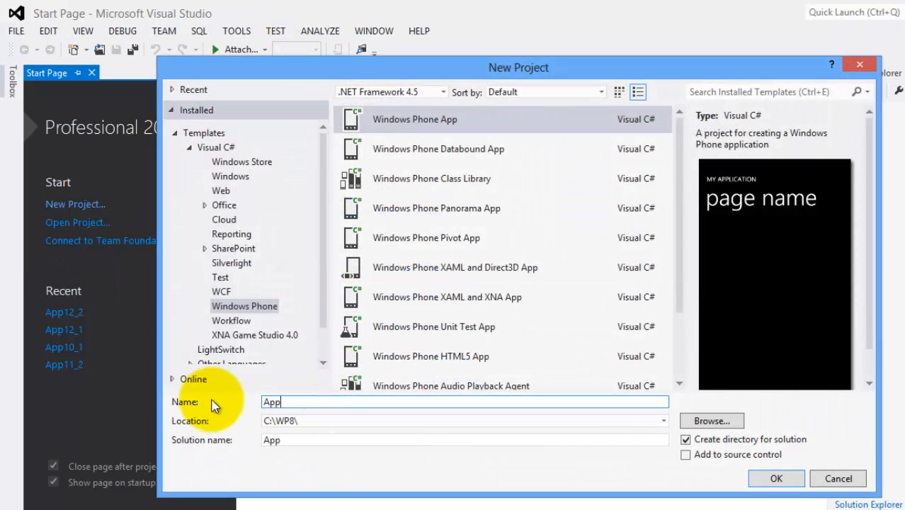
type("13_1")
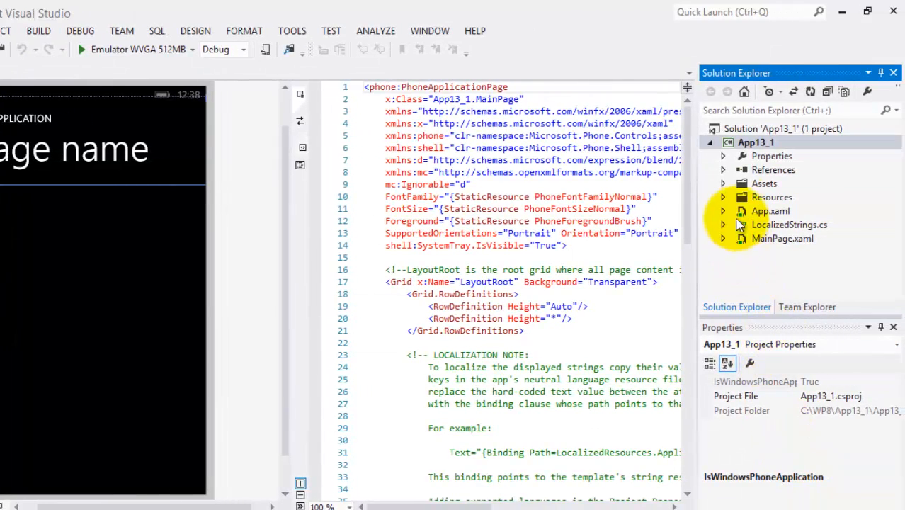
- Add a new folder named Classes to the App13_1 project
right_click(748, 145)
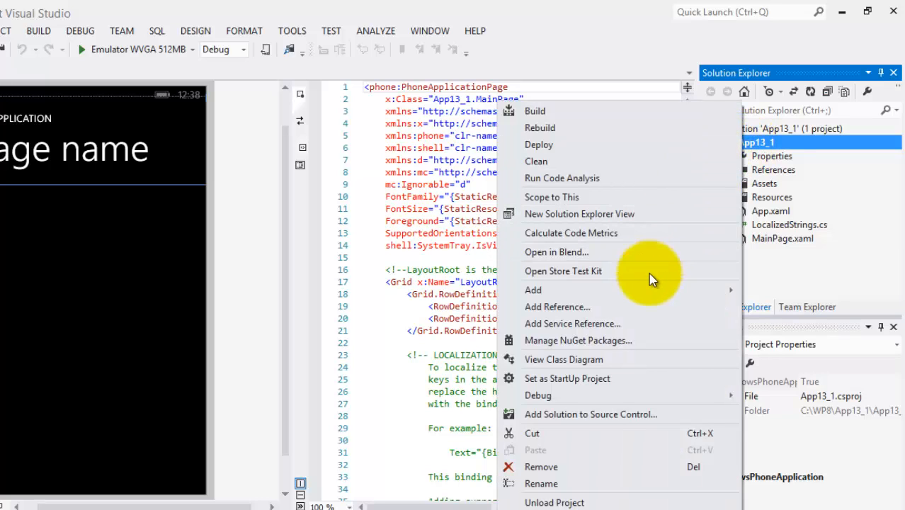
mouse_move(533, 290)
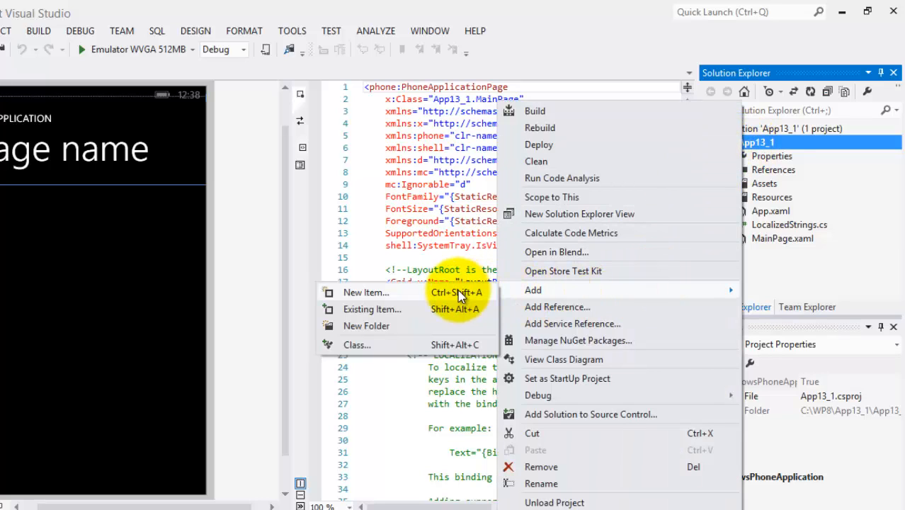
left_click(436, 326)
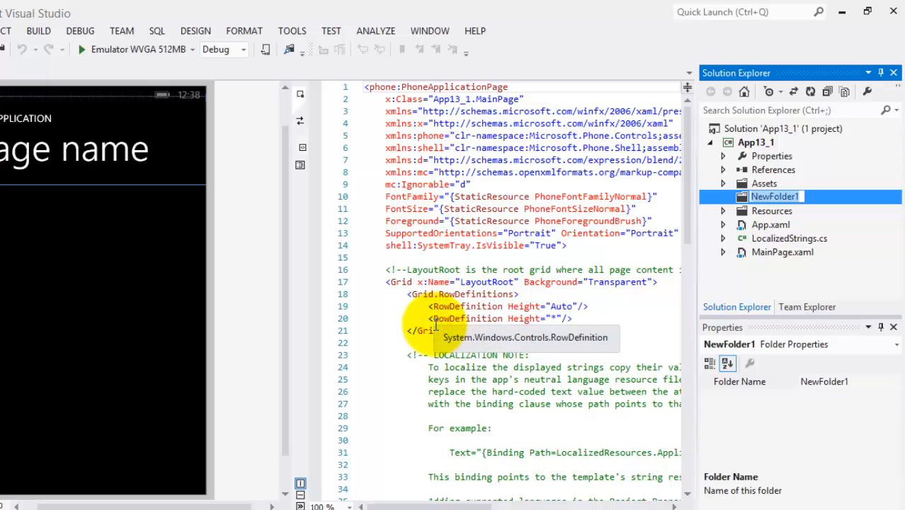
type("Classes")
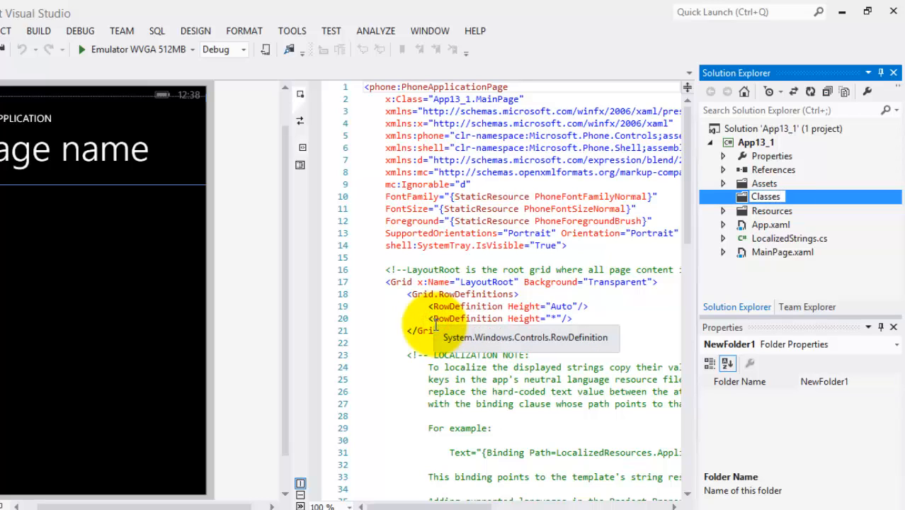
left_click(760, 210)
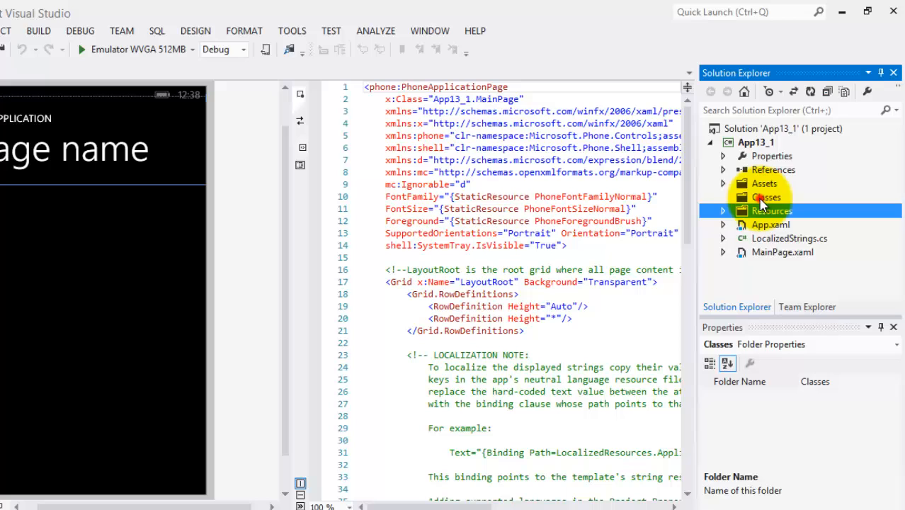
left_click(761, 199)
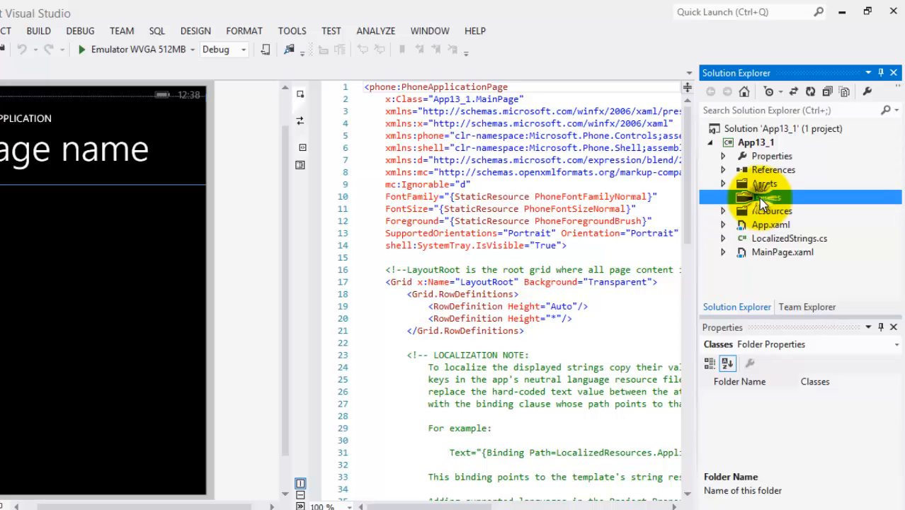
- Add a new class file Student.cs inside the Classes folder
right_click(759, 197)
mouse_move(570, 208)
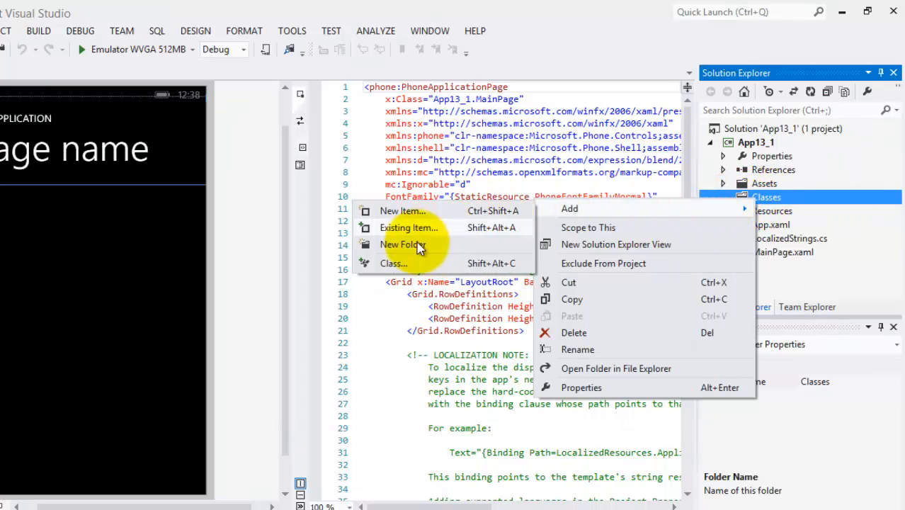
left_click(401, 264)
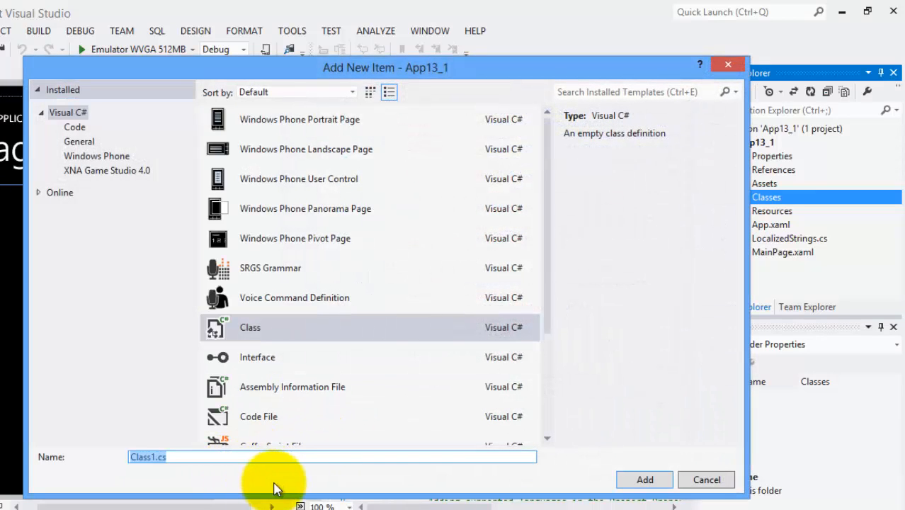
type("Student")
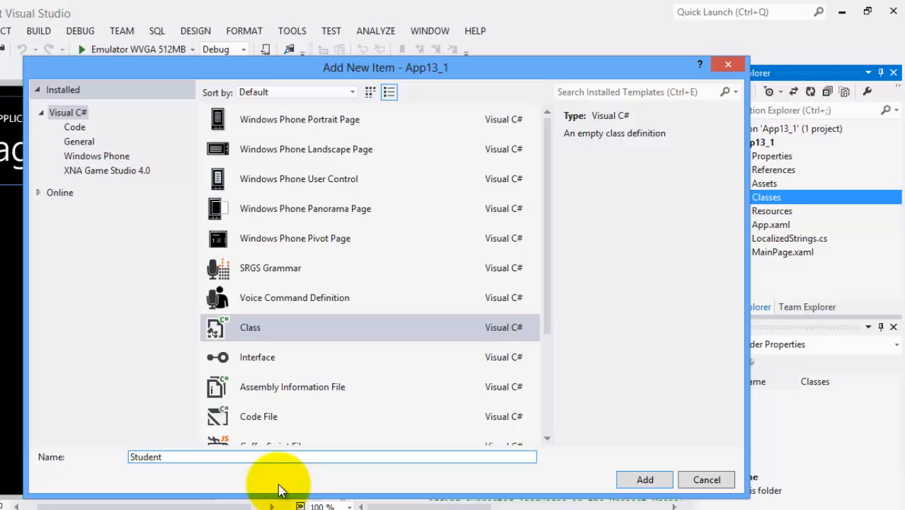
left_click(643, 479)
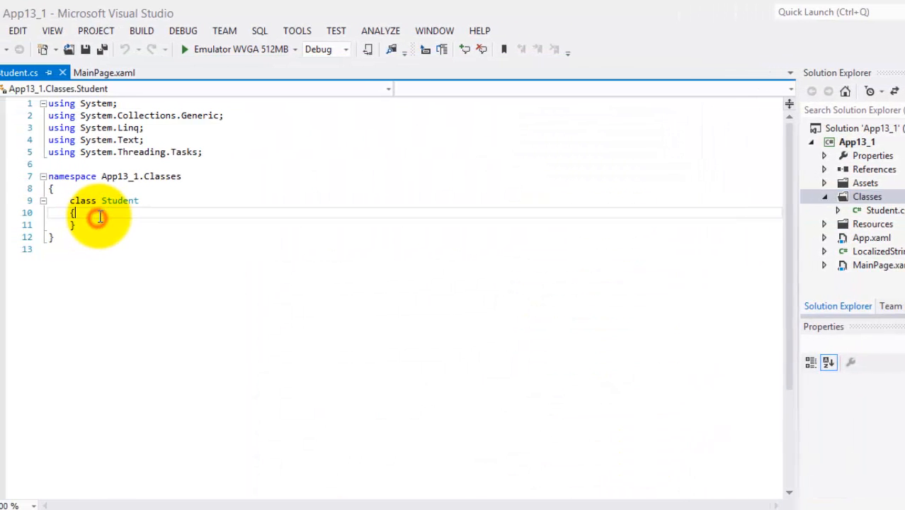
- Declare private string fields name and course inside the Student class
left_click(115, 212)
key("Return")
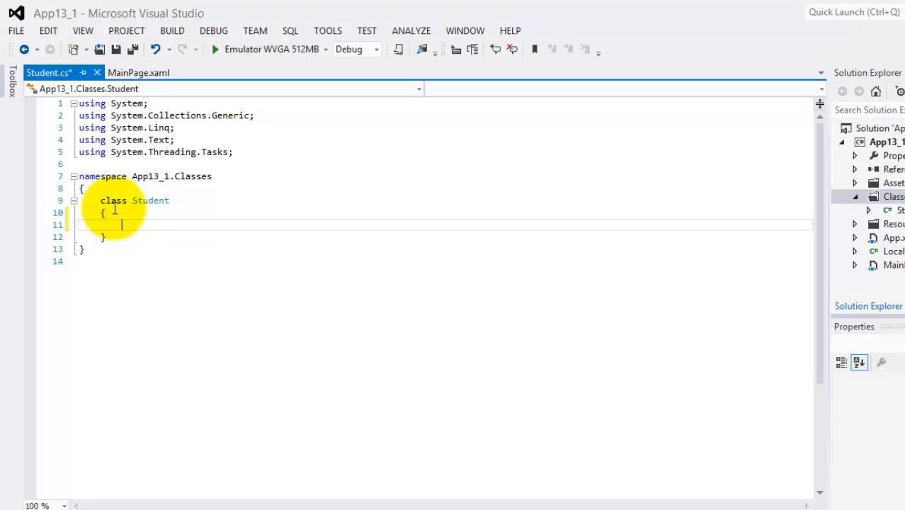
type("private ")
type("str")
key("Escape")
type("ing")
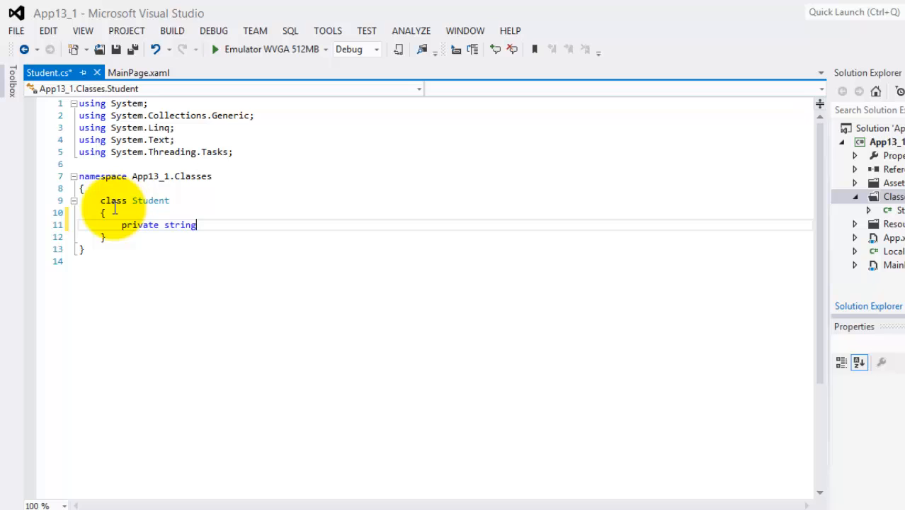
type(" name;")
key("Return")
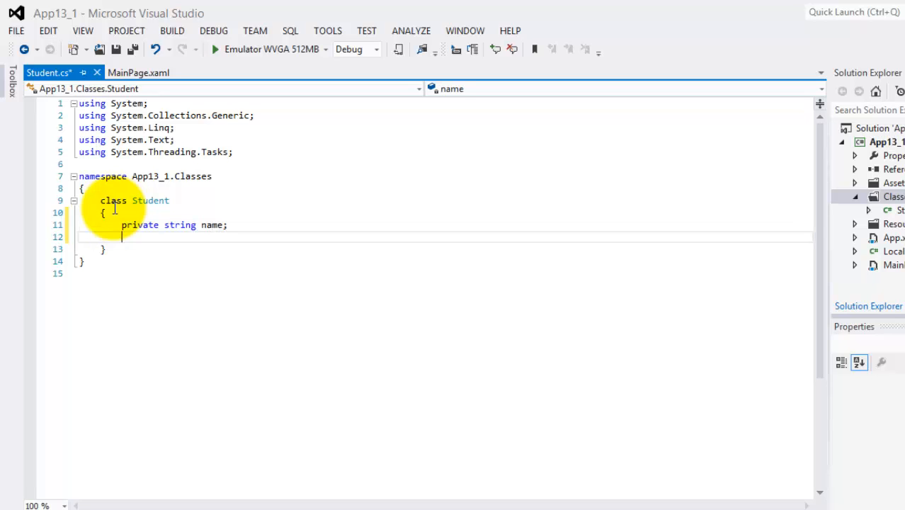
type("private ")
type("string ")
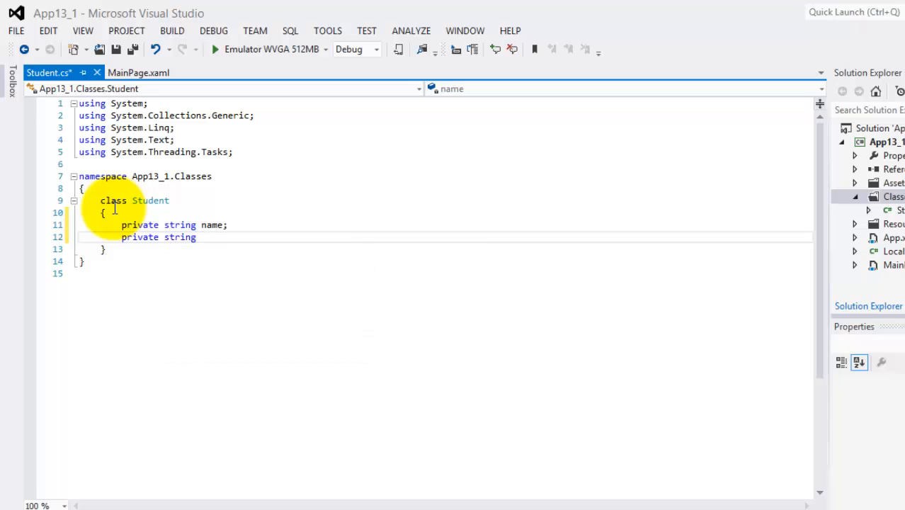
type("course;")
key("Return")
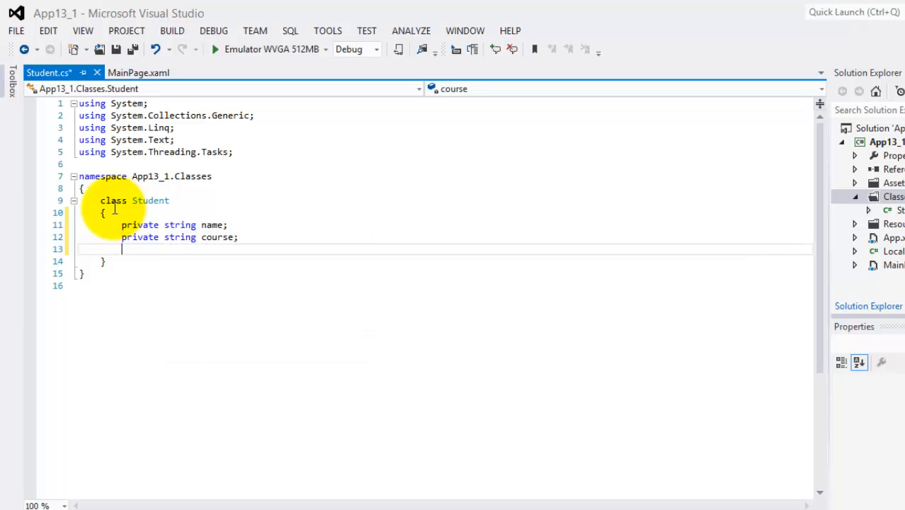
- Write a Student constructor taking two string parameters n and c
key("Return")
type("pu")
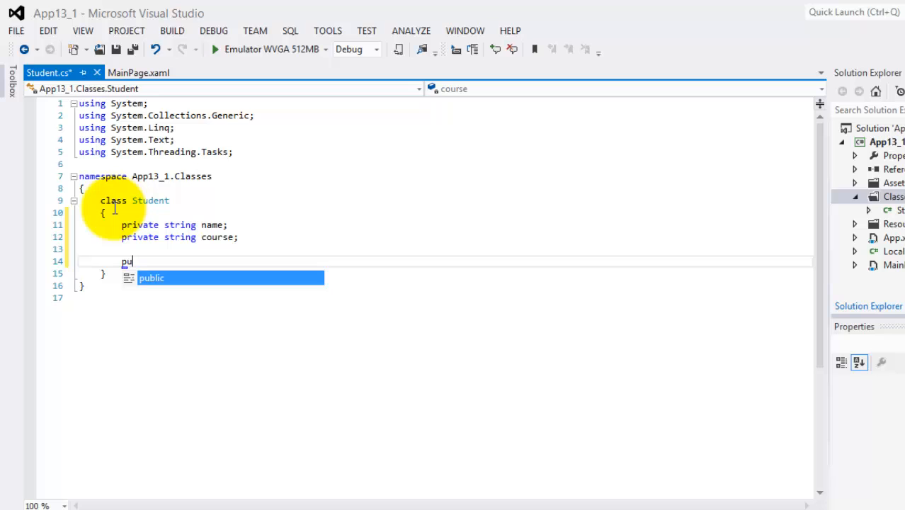
type("blic ")
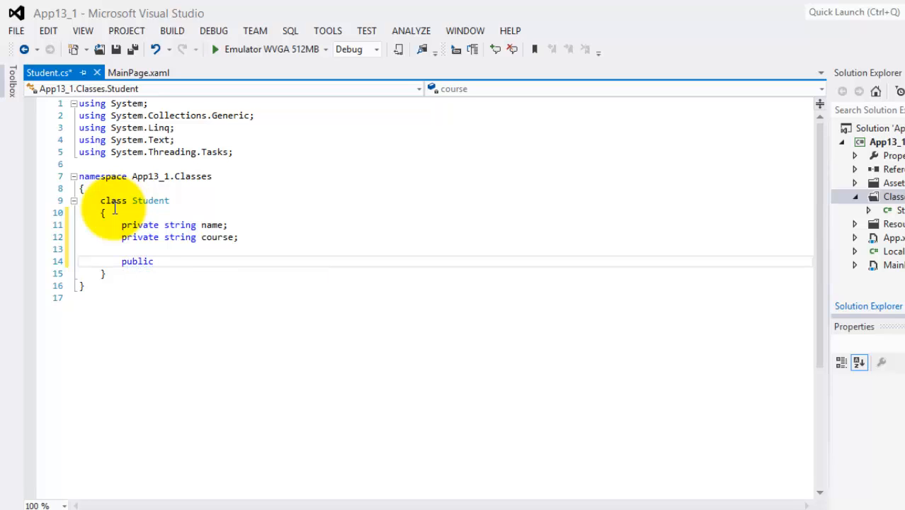
type("St")
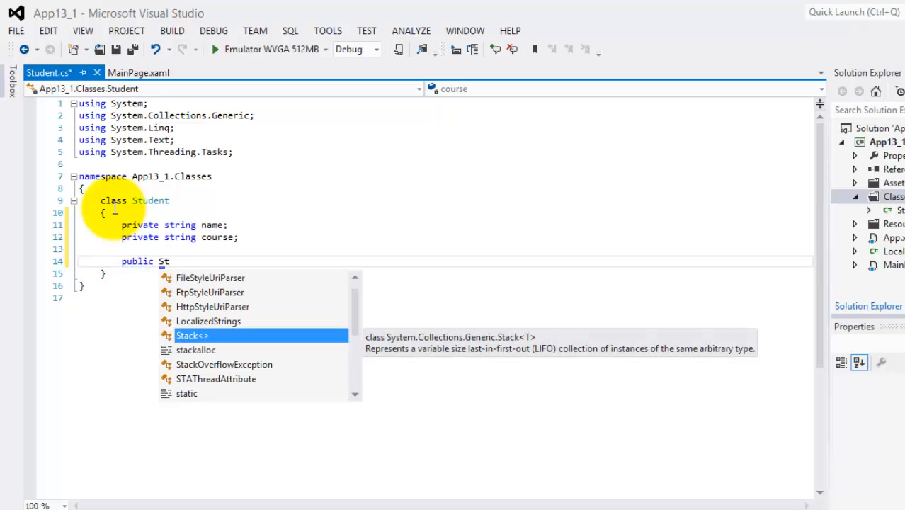
type("ud")
key("Tab")
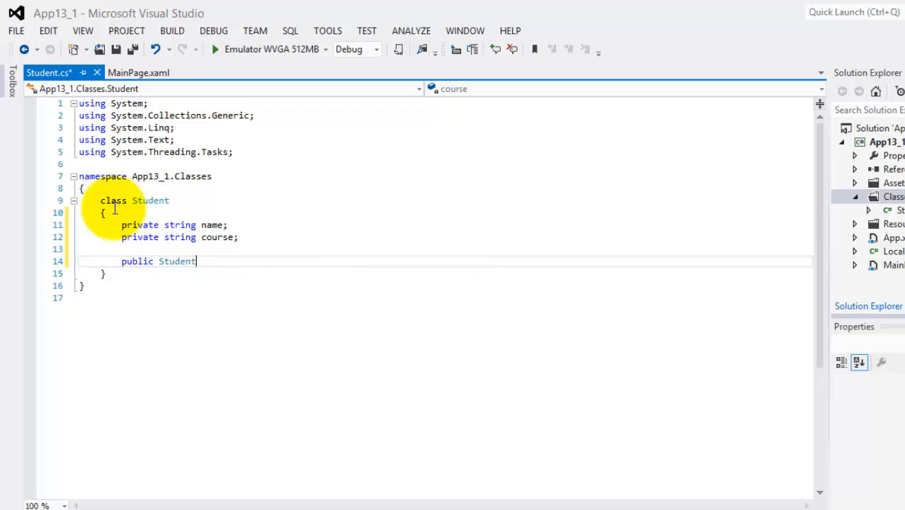
type("(str")
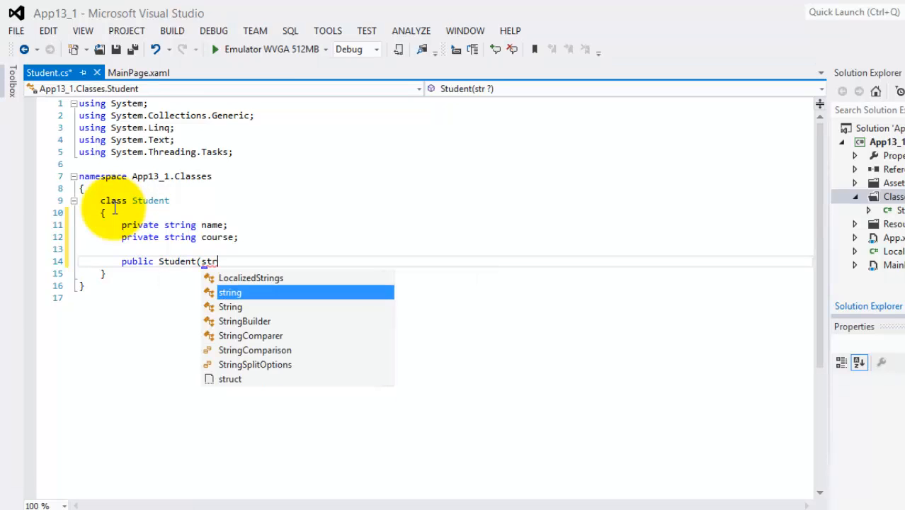
key("Tab")
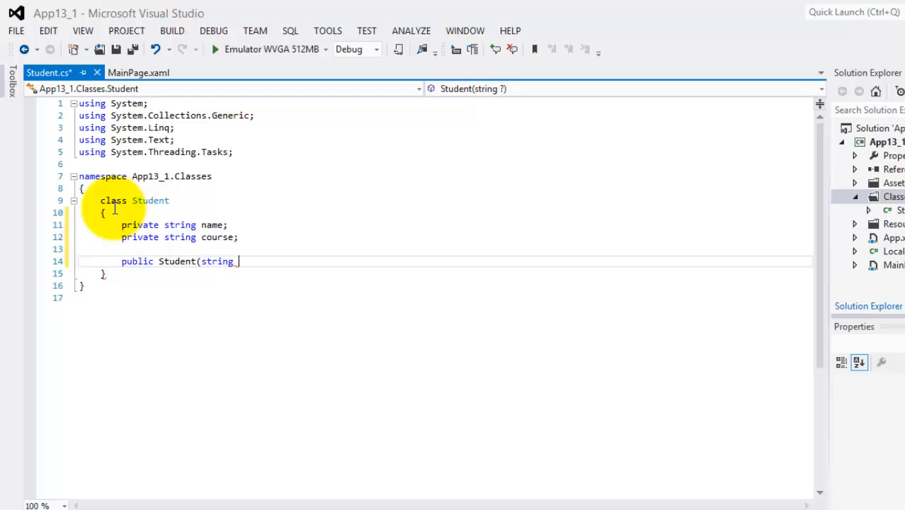
type("n, st")
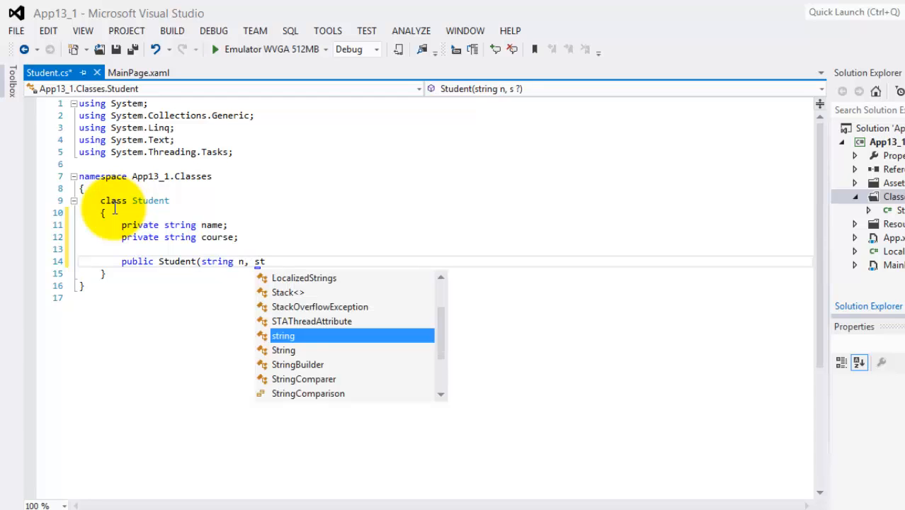
type("r")
key("Tab")
type("c")
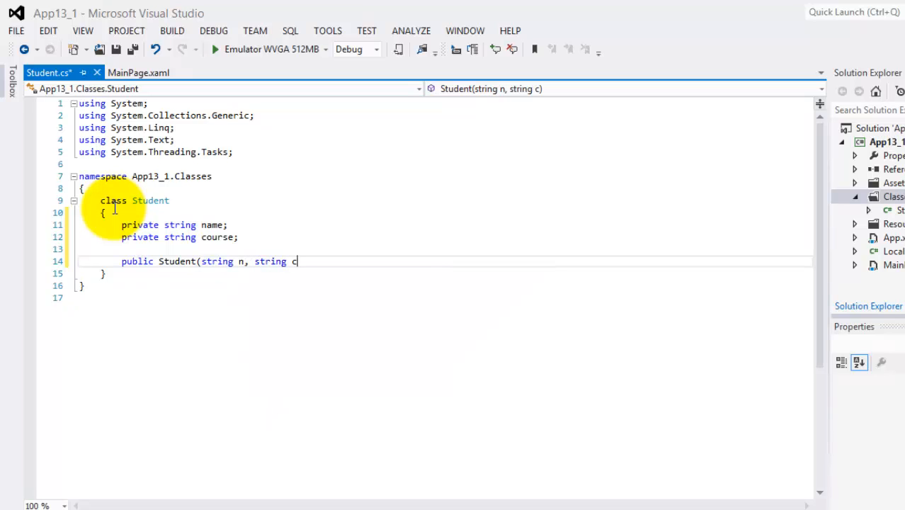
type(") {")
type(" }")
key("Left")
key("Return")
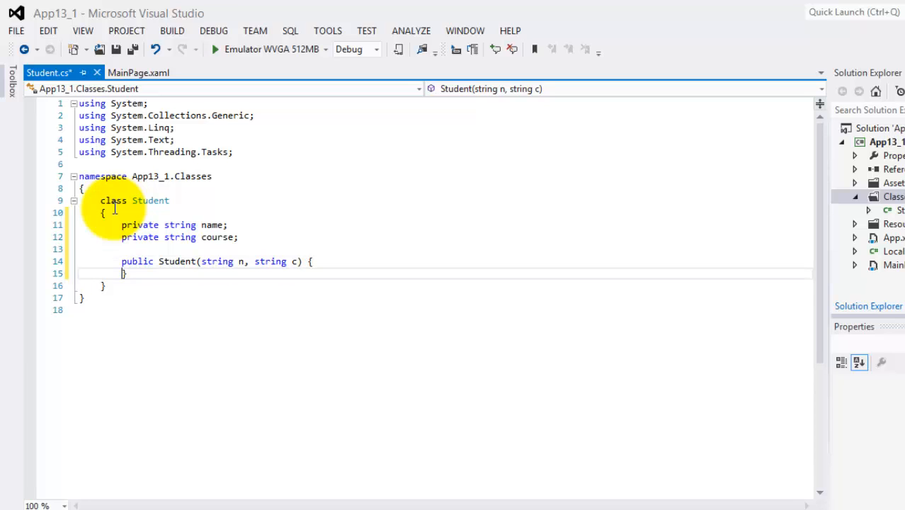
key("Return")
key("Up")
type("thi")
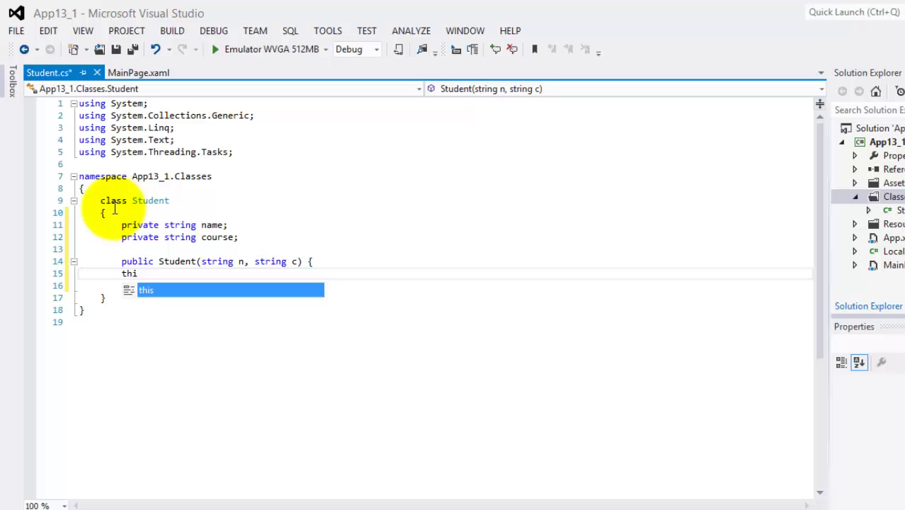
type("s.na")
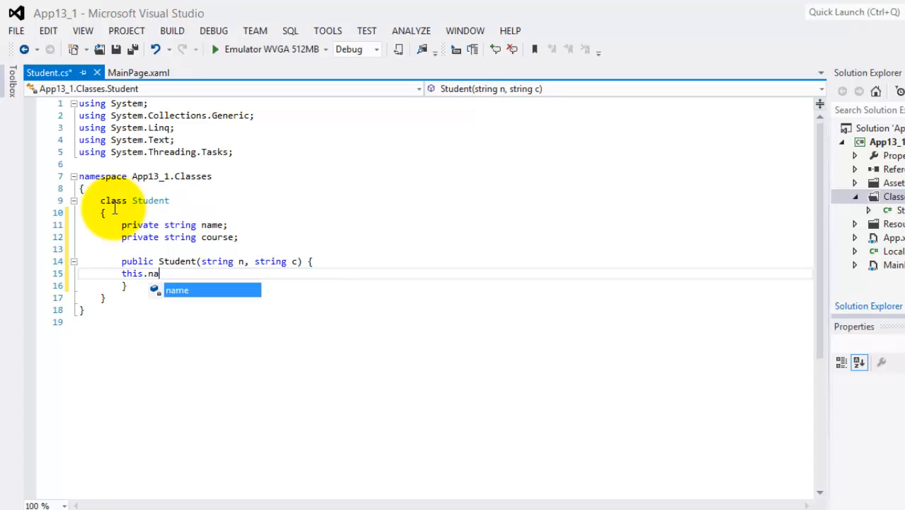
- Assign this.name = n and this.course = c in the constructor body
key("Tab")
type("n")
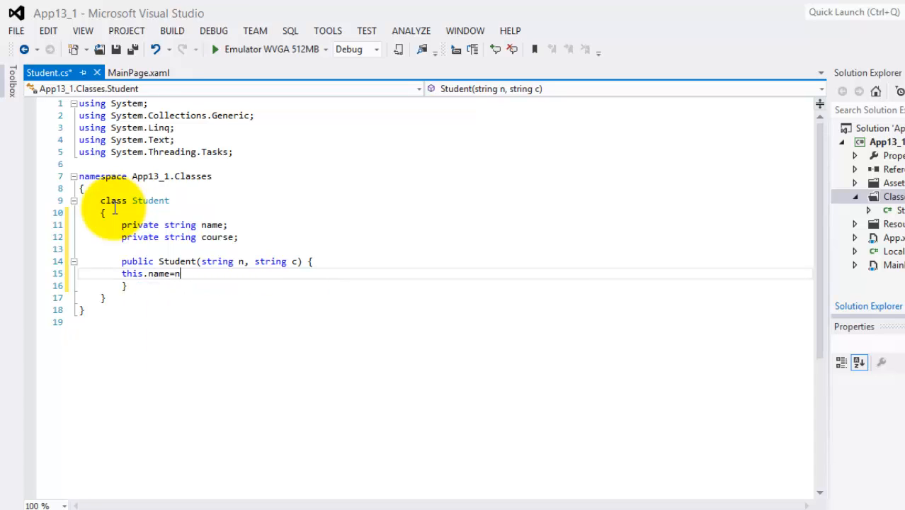
type(" n;")
key("Return")
type("thi")
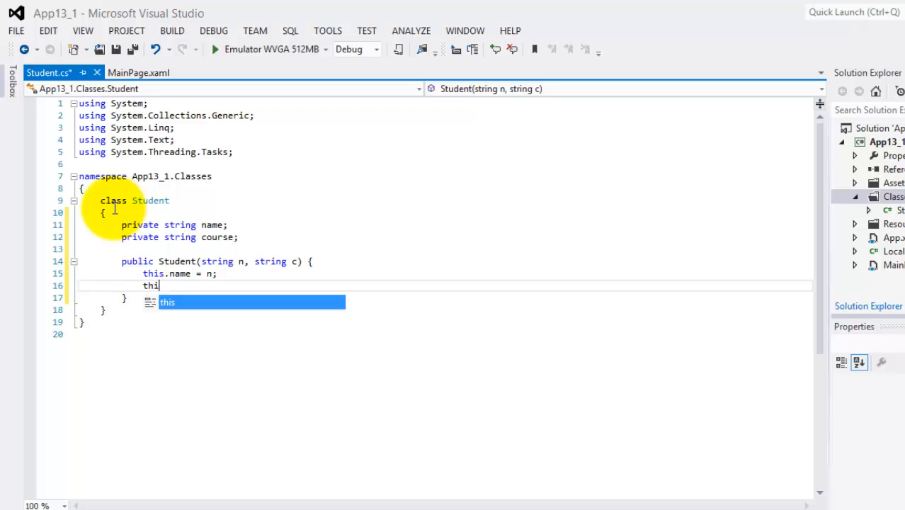
type("s.c")
key("Tab")
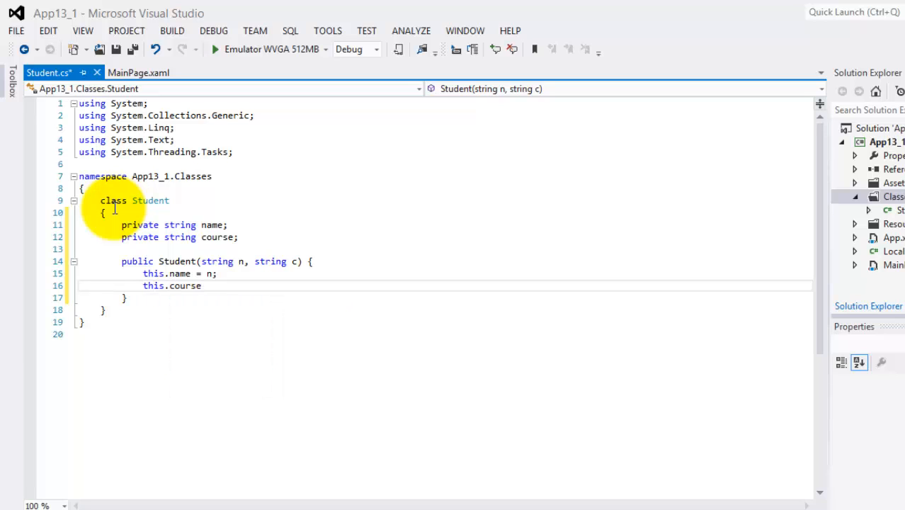
type(" = c;")
key("Down")
key("Return")
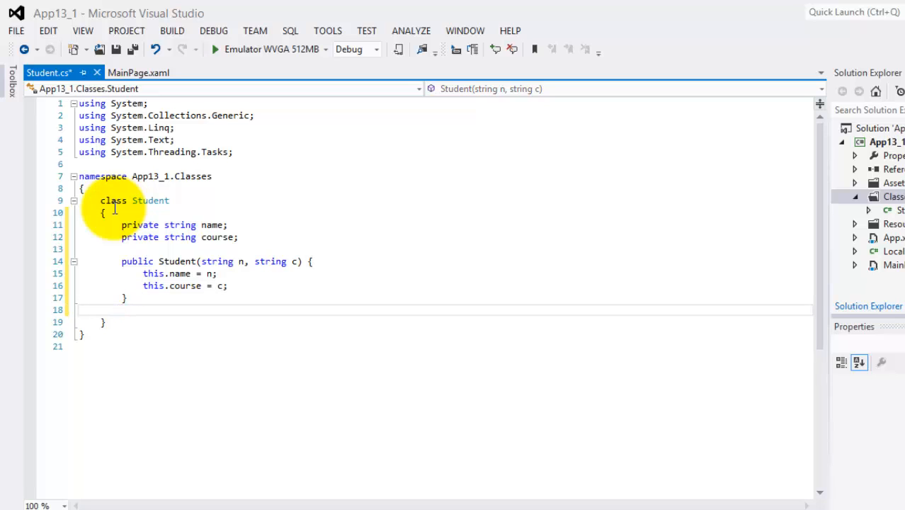
key("Return")
type("publ")
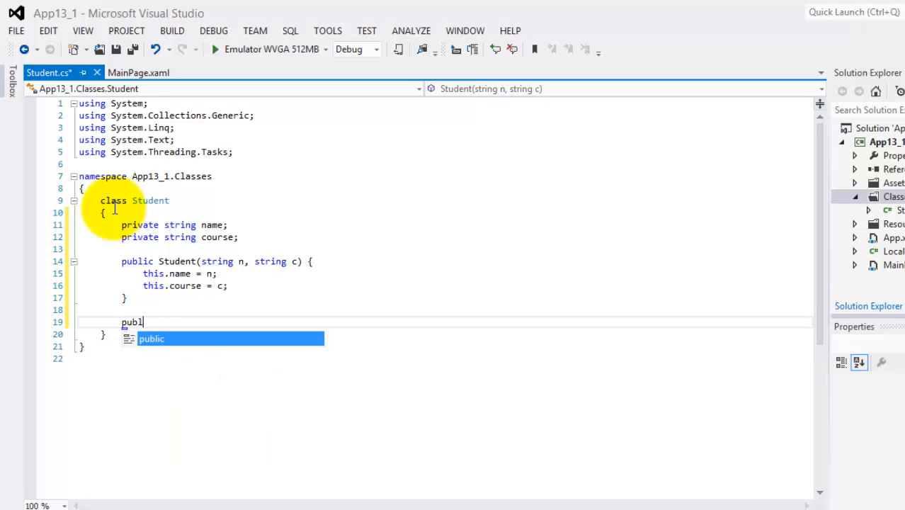
type("ic ")
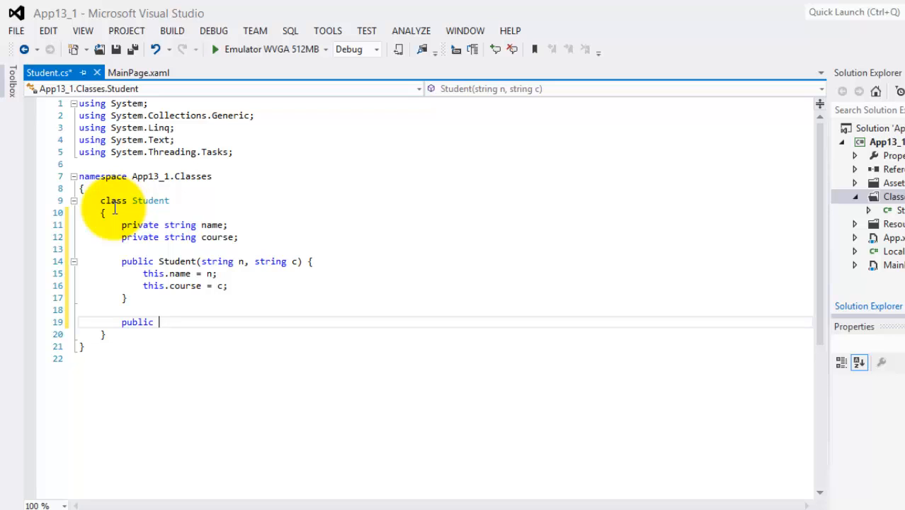
type("strin")
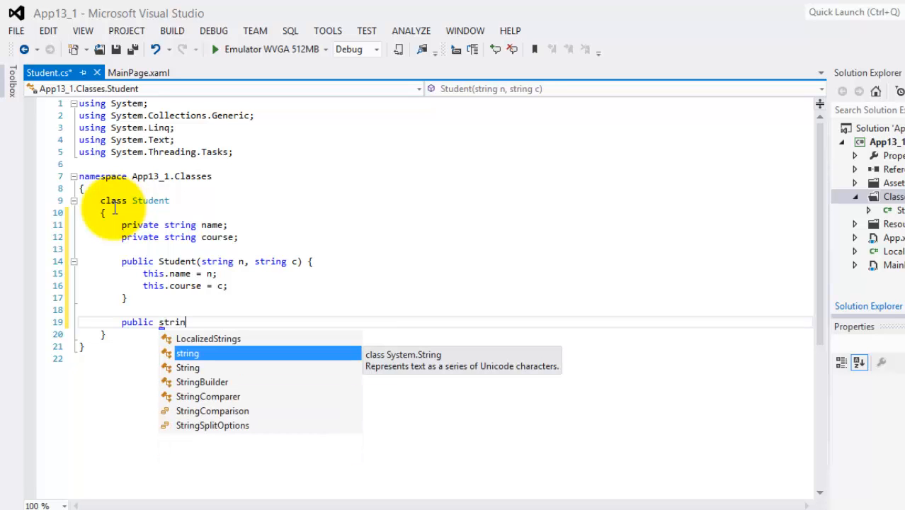
type("g D")
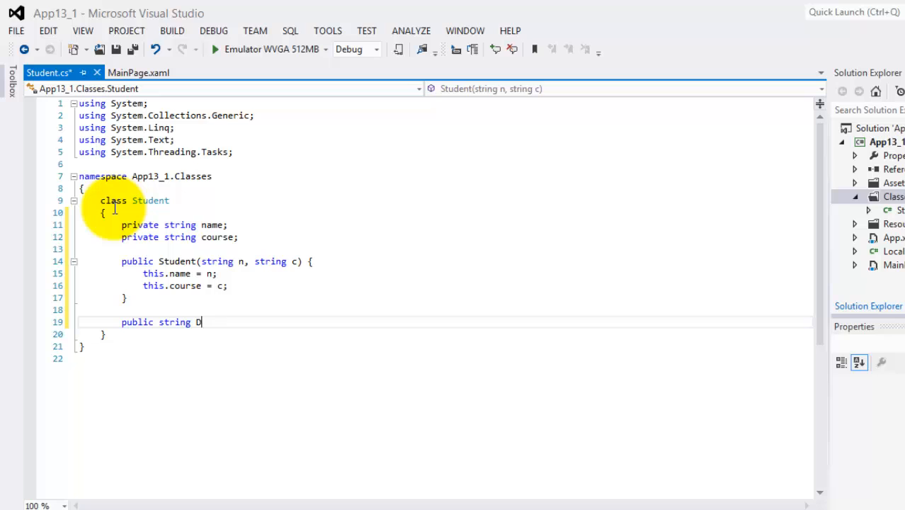
type("ispla")
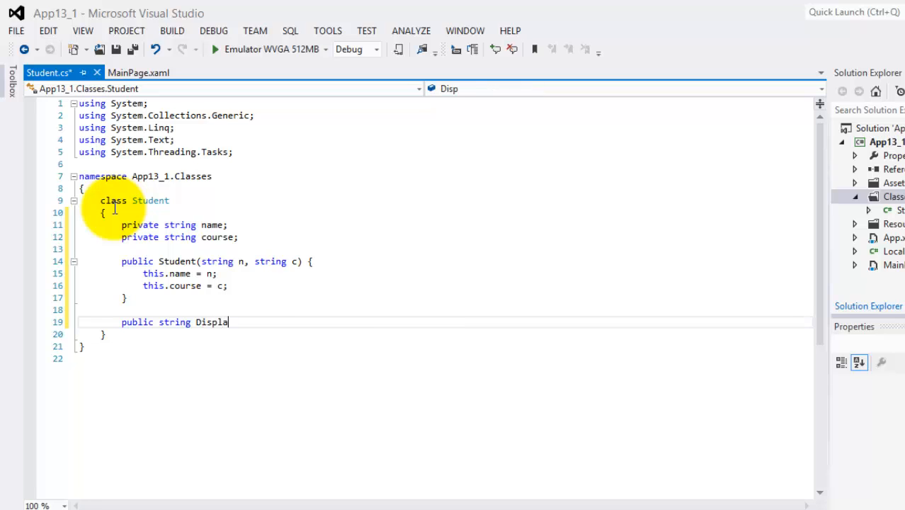
type("yDeta")
type("ils")
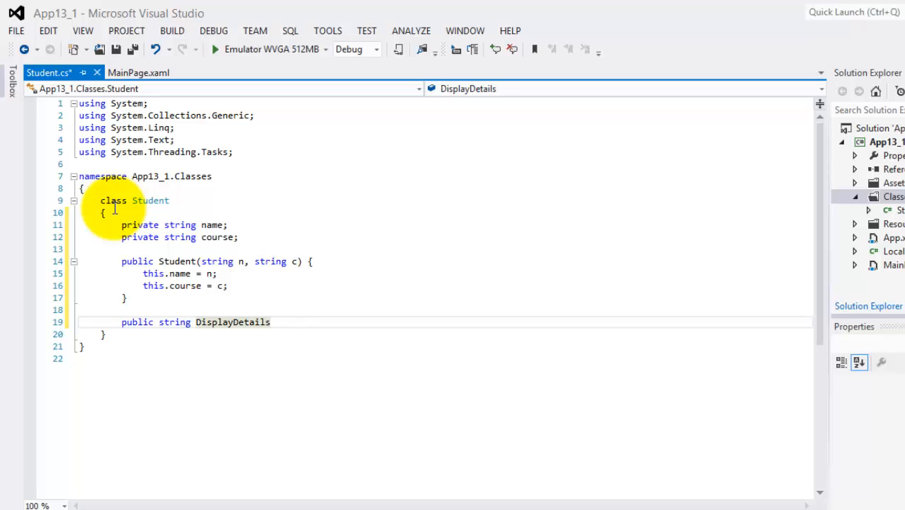
type("() { }")
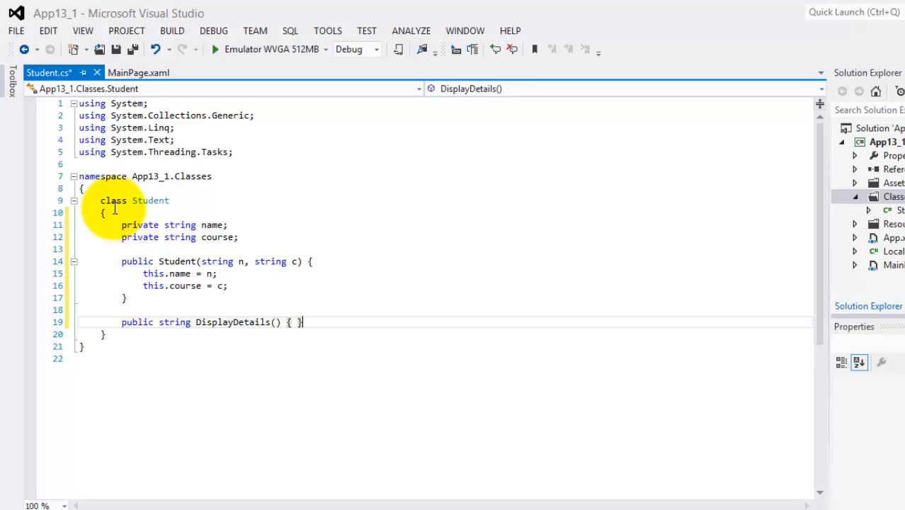
- Add public string DisplayDetails() returning the formatted name and course
key("Left")
key("Return")
key("Return")
key("Up")
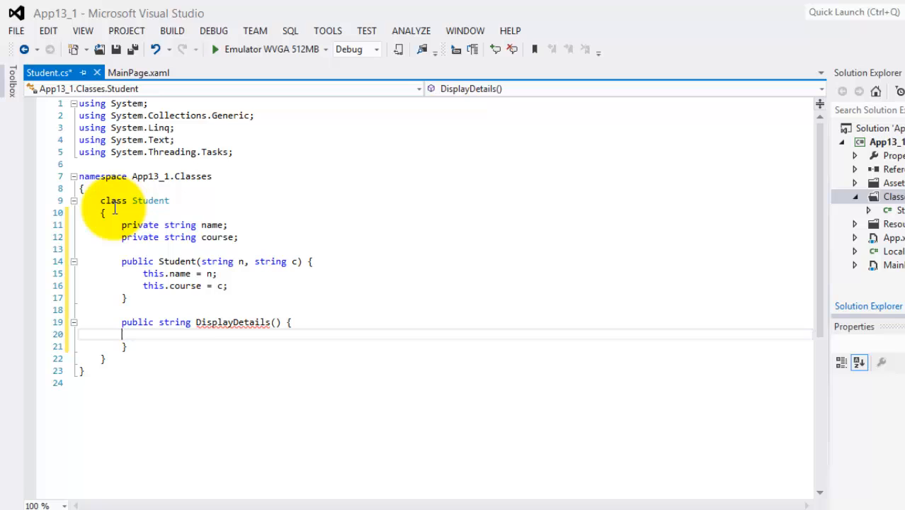
type("return")
key("Escape")
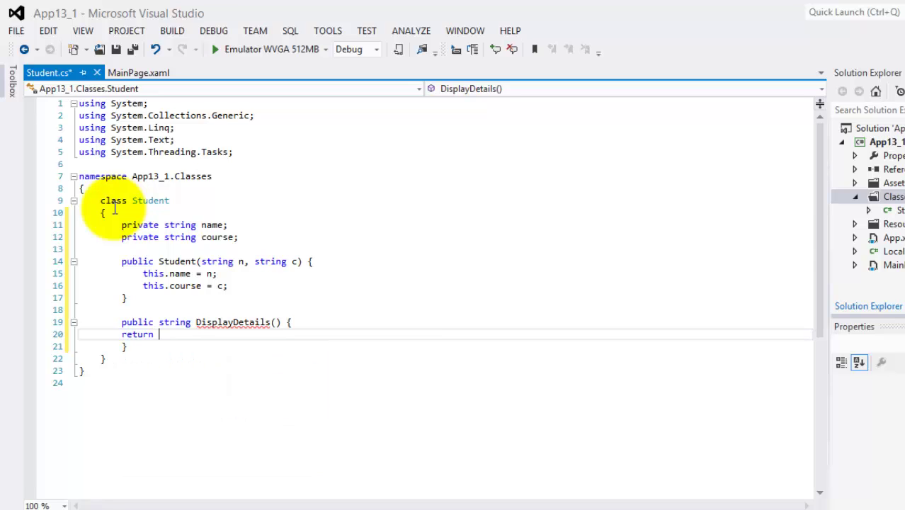
type("(")
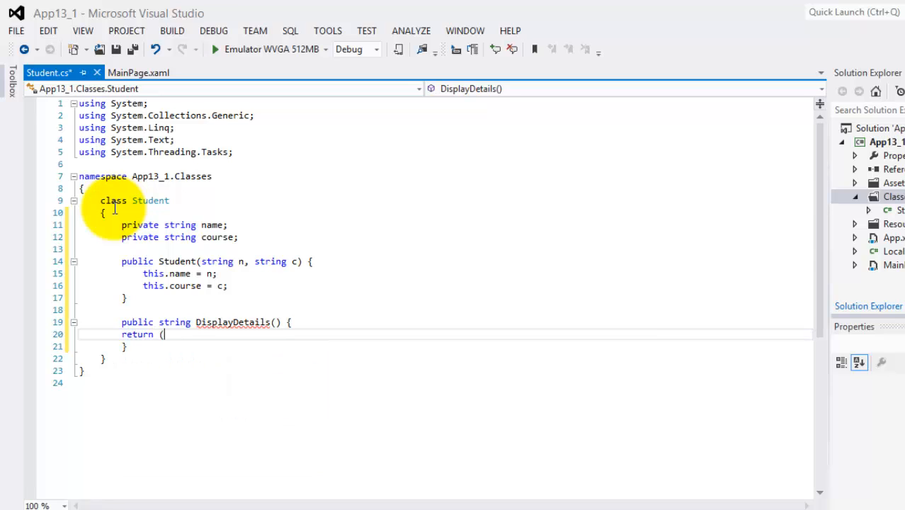
type("\"Name")
type(": \"")
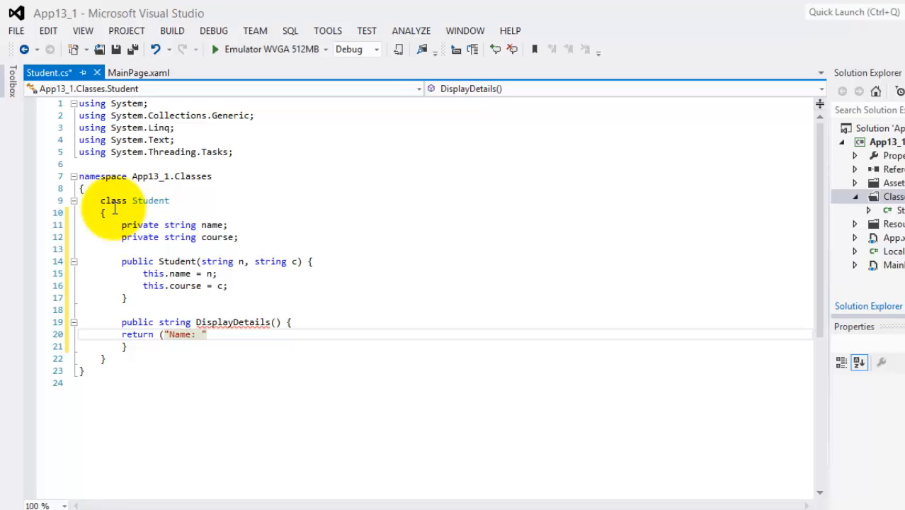
type("+t")
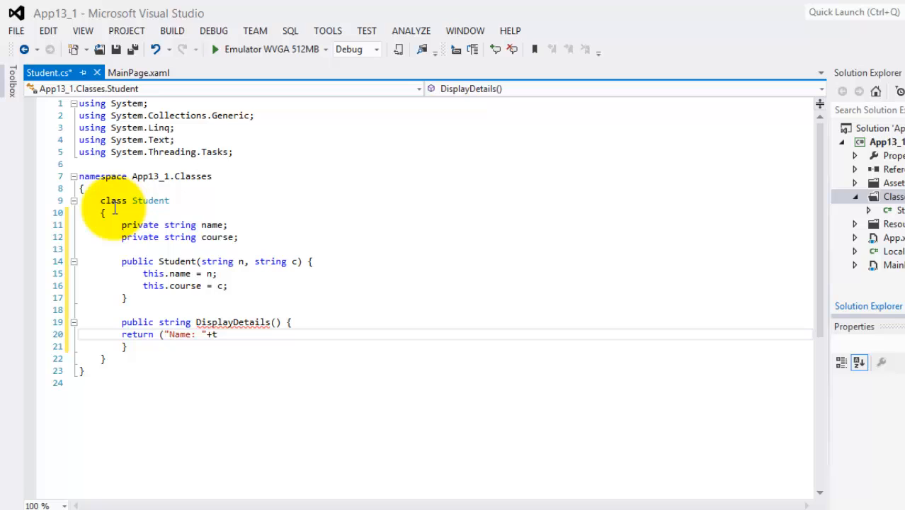
type("his")
key("Escape")
type(".")
type("n")
key("Tab")
type("+")
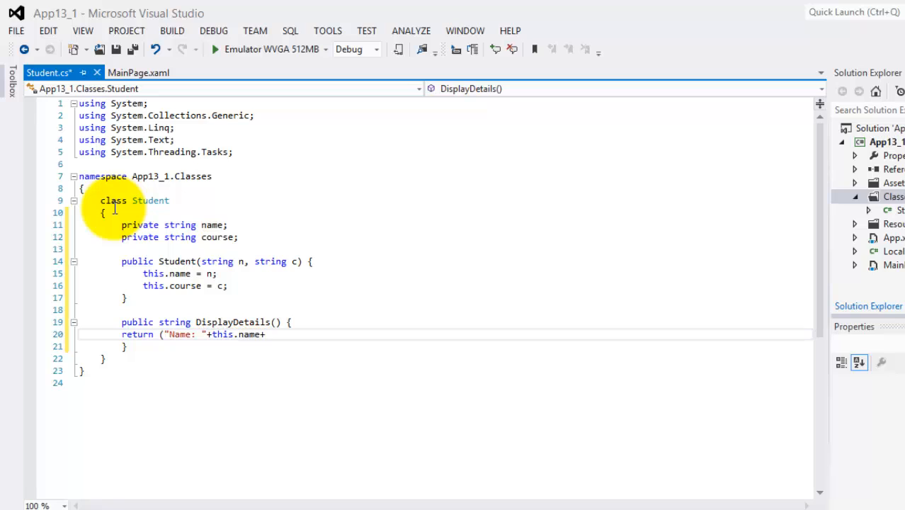
type("\"")
type("\\nCourse:")
type("\"")
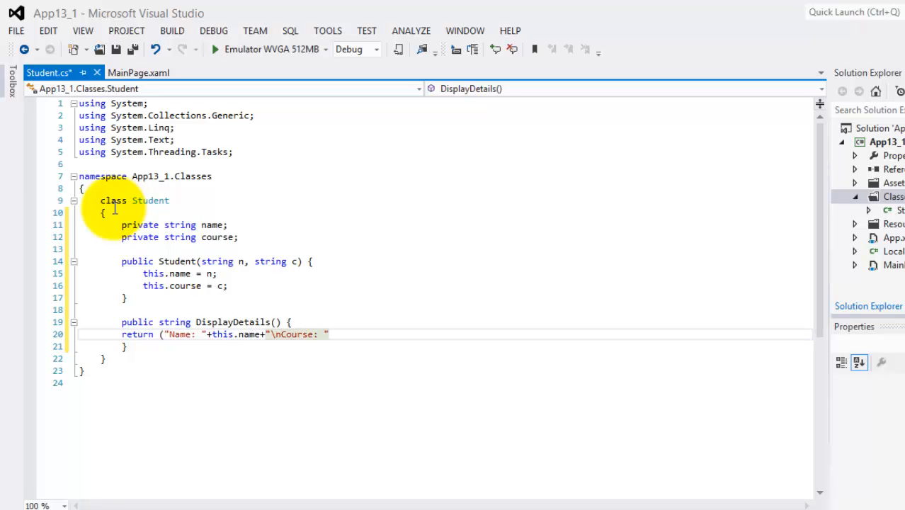
type("+thi")
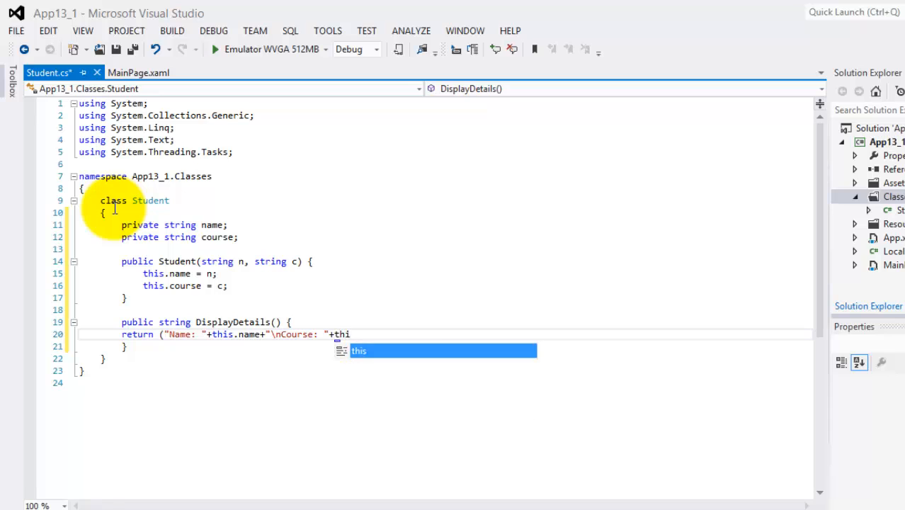
type("s.c")
key("Tab")
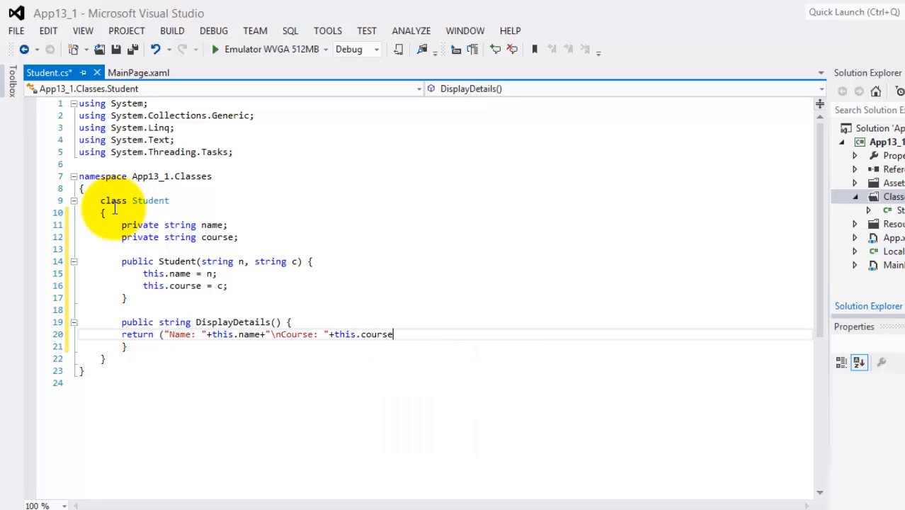
type(";")
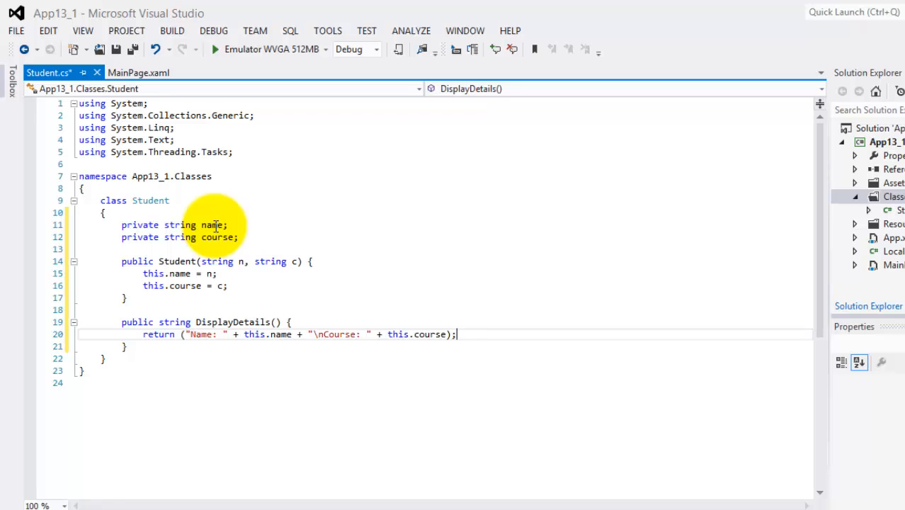
- Encapsulate the name field as a public Name property via Refactor
right_click(215, 226)
mouse_move(260, 237)
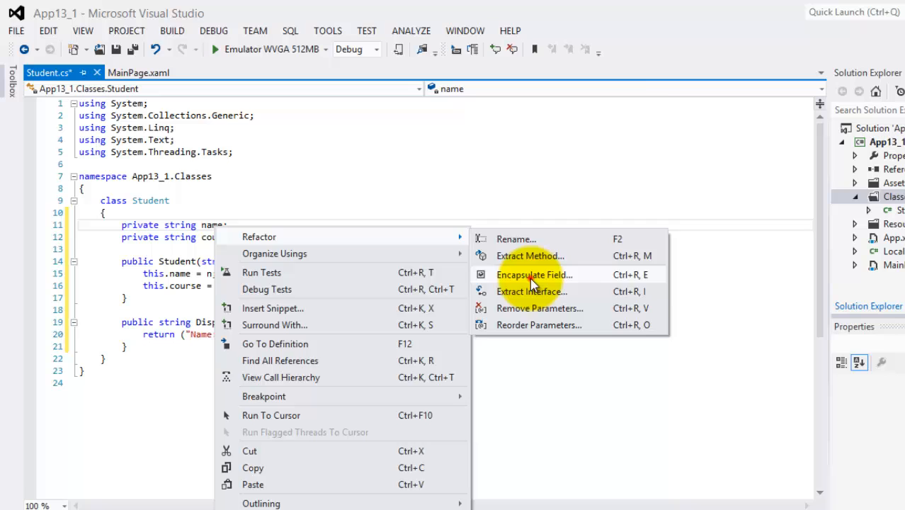
left_click(530, 276)
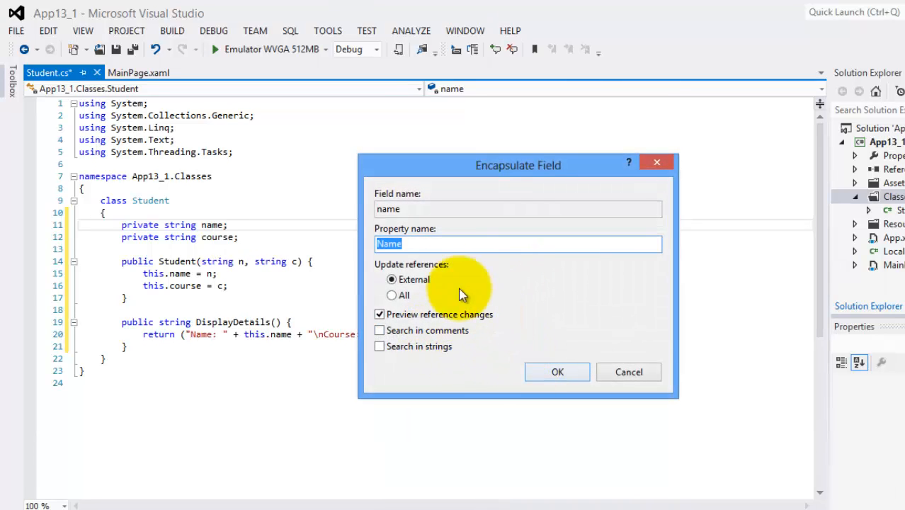
left_click(552, 369)
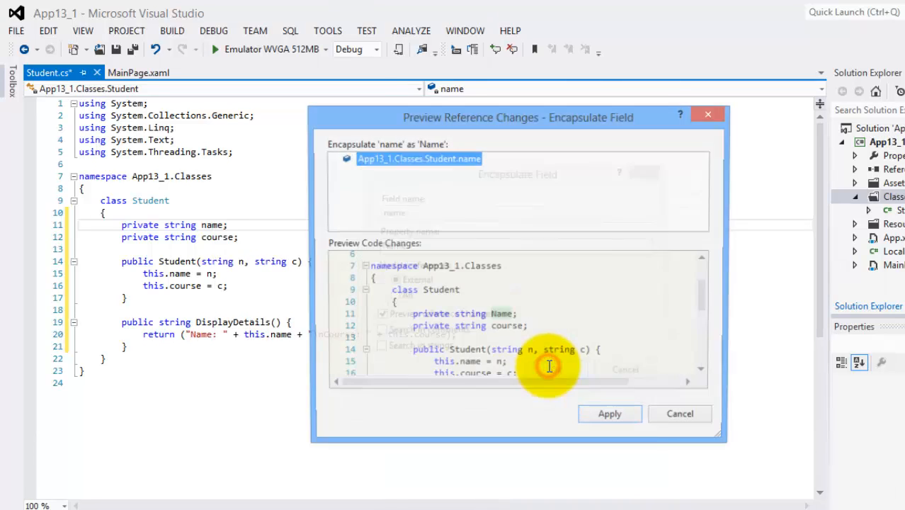
left_click(602, 418)
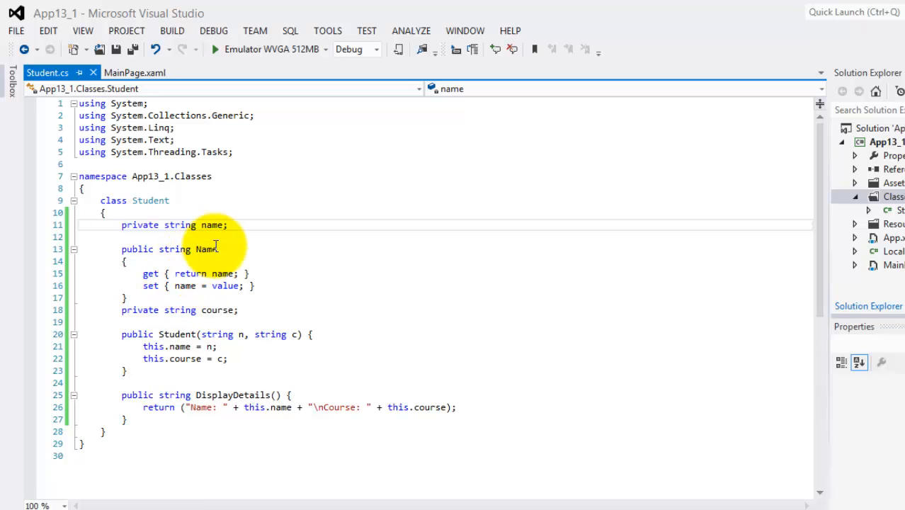
- Encapsulate the course field as a public Course property via Refactor
left_click(211, 310)
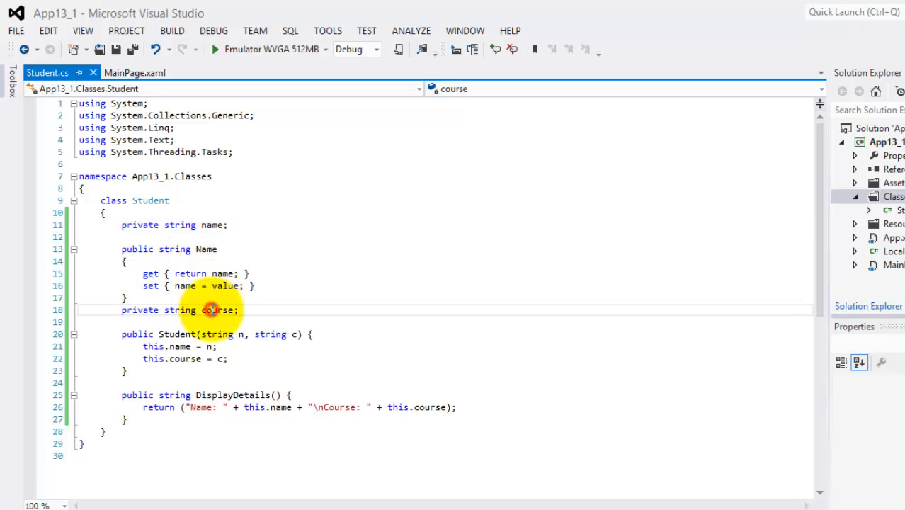
right_click(211, 310)
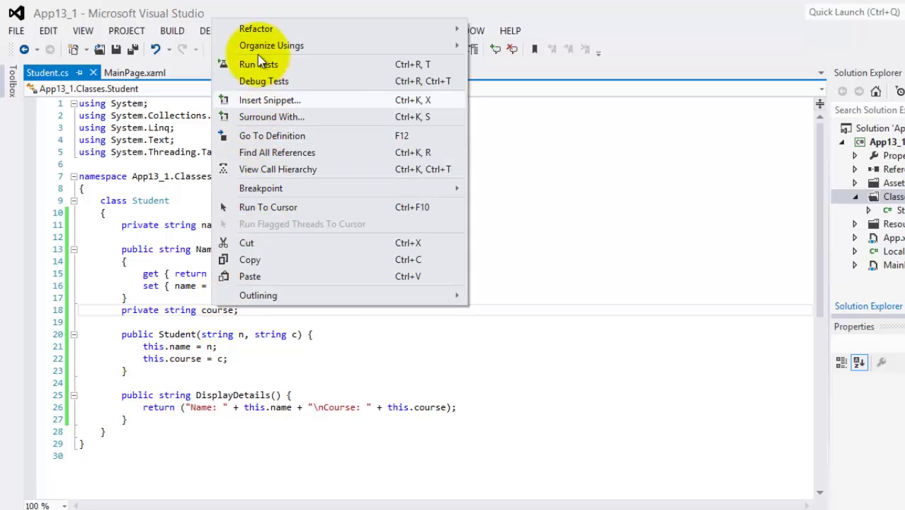
mouse_move(255, 29)
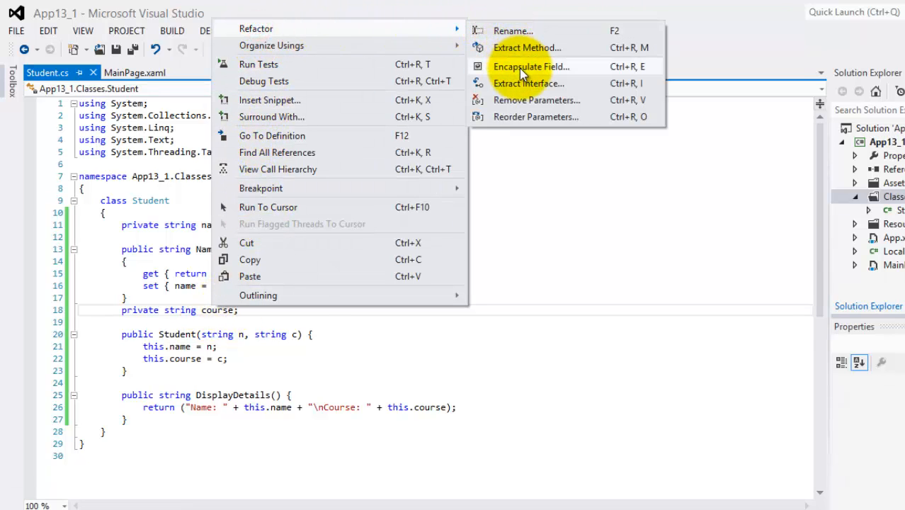
left_click(519, 68)
left_click(563, 374)
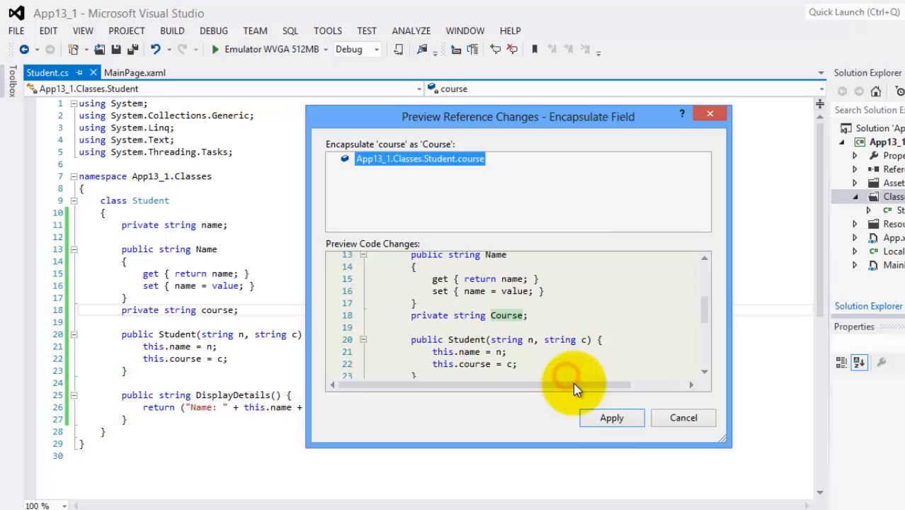
left_click(612, 419)
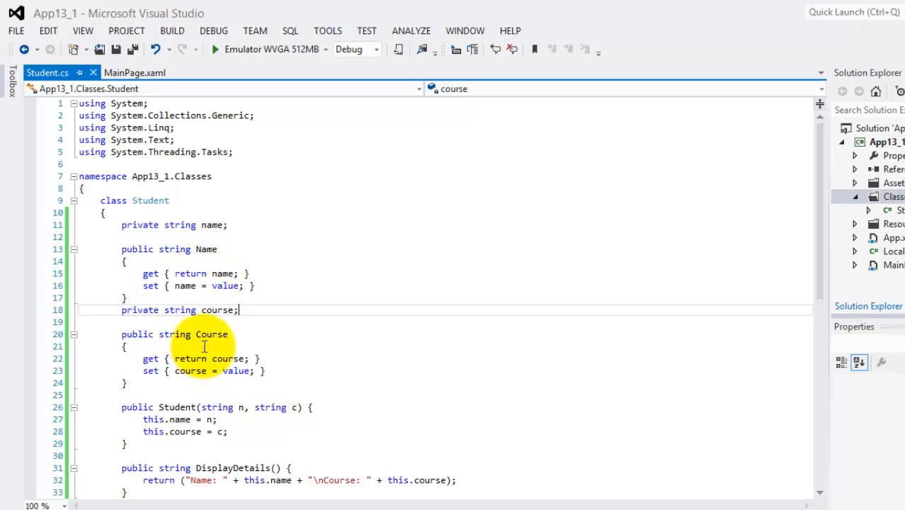
left_click(123, 75)
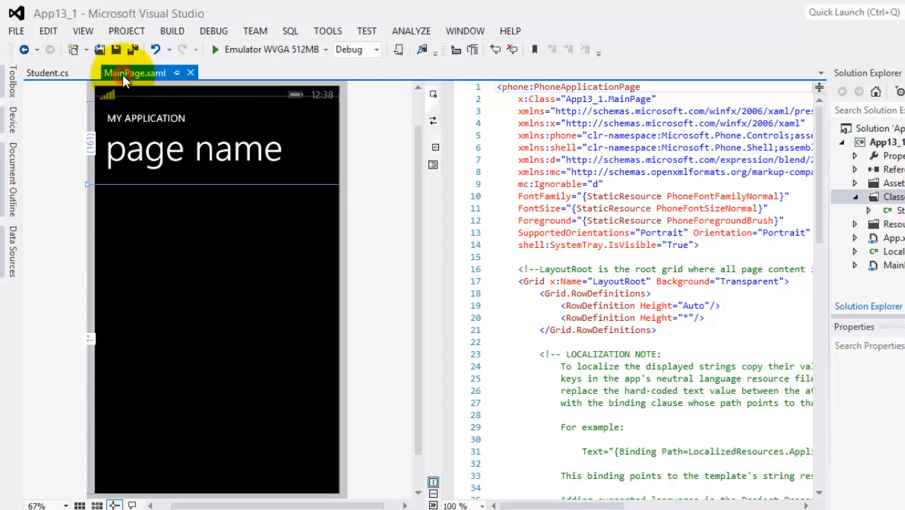
- Add a TextBlock, a TextBox and two Buttons to the content grid from the Toolbox
left_click(159, 268)
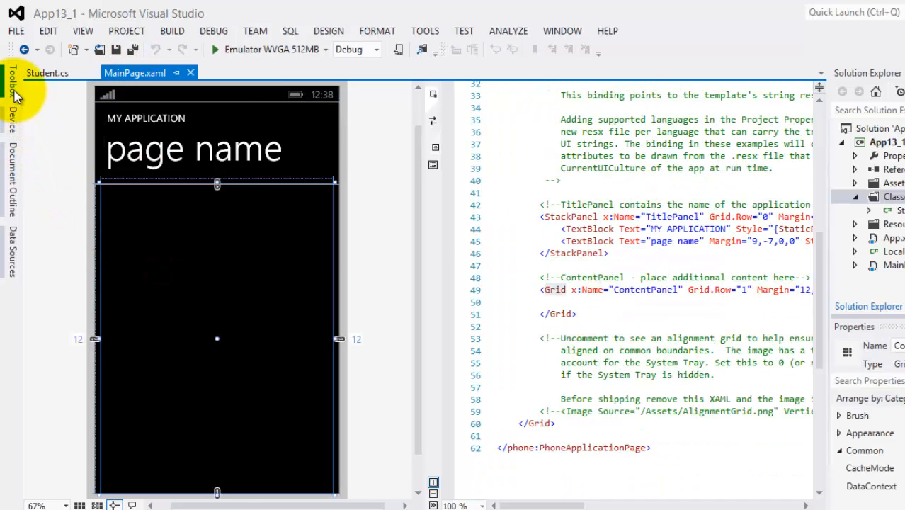
left_click(12, 82)
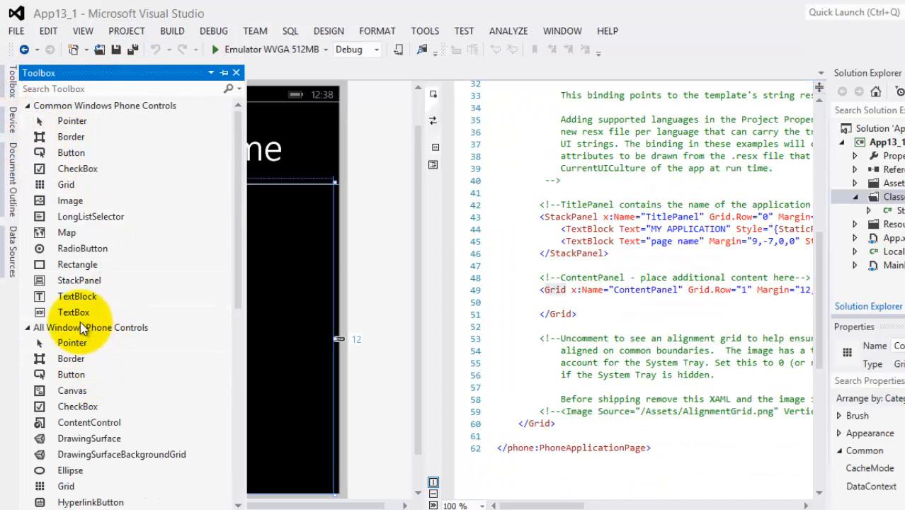
double_click(81, 298)
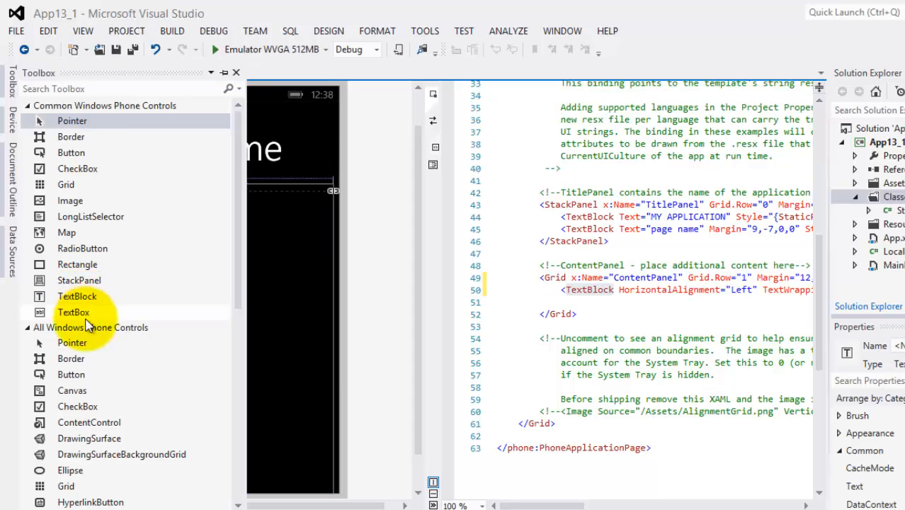
double_click(80, 313)
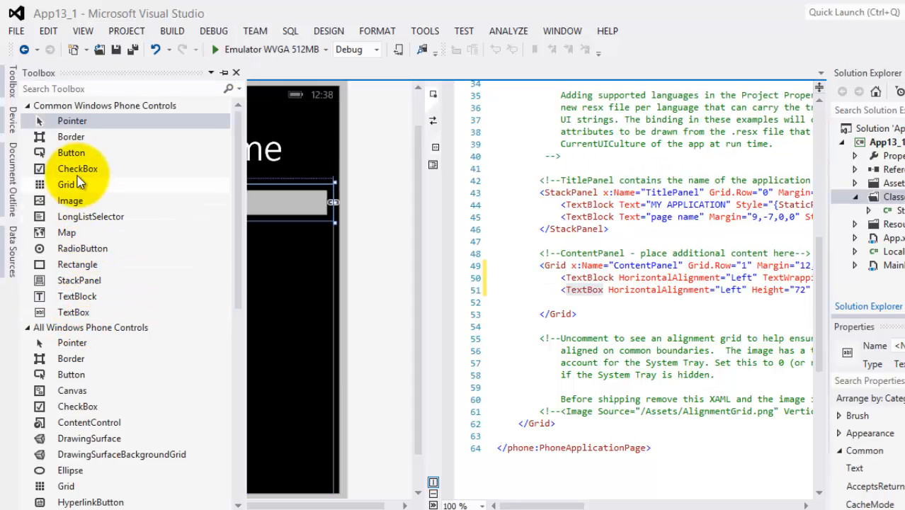
double_click(72, 153)
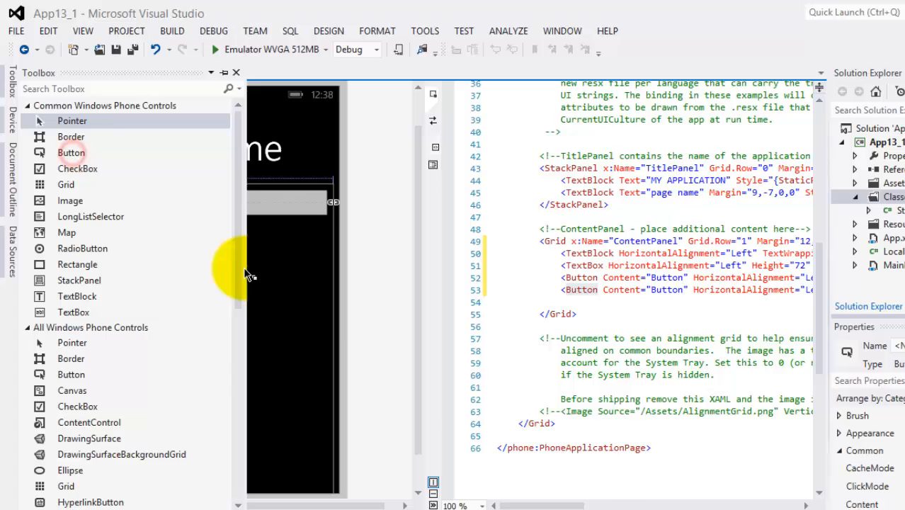
left_click(216, 217)
- Drag the text box to mid-page and place the two buttons side by side below it
left_click_drag(216, 217, 236, 358)
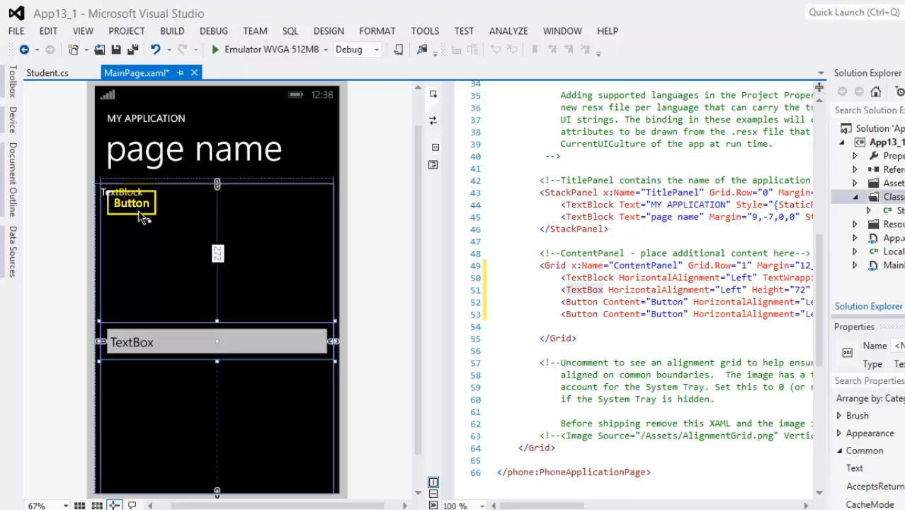
left_click_drag(142, 212, 165, 347)
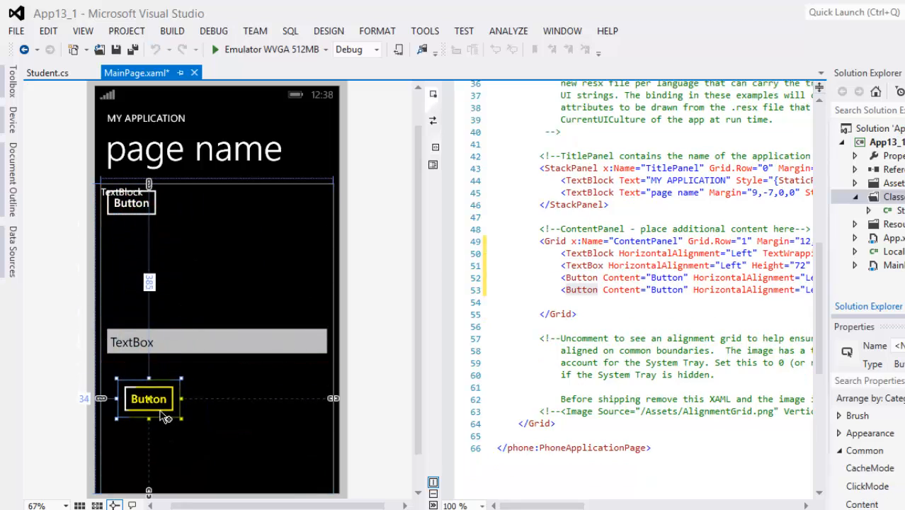
left_click_drag(165, 347, 151, 433)
left_click_drag(132, 204, 269, 422)
- Name the text box tbx1 and clear its default text
left_click(163, 342)
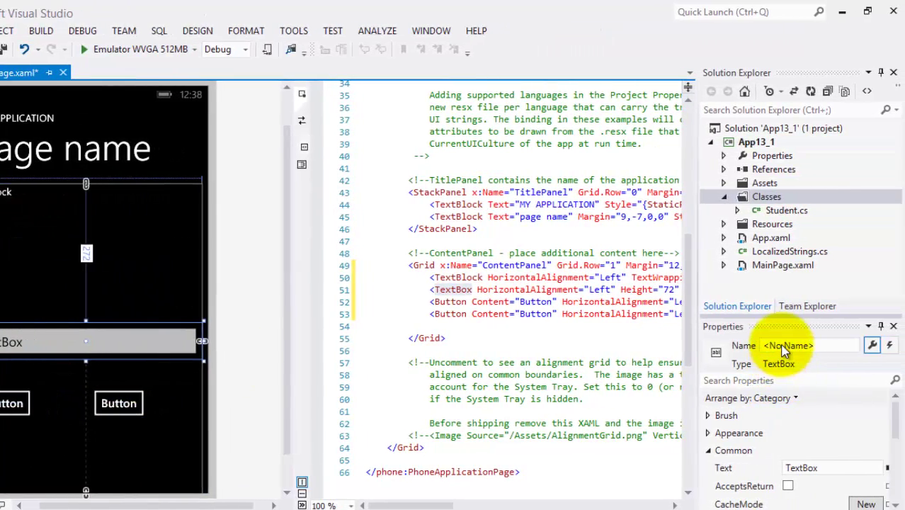
left_click(785, 347)
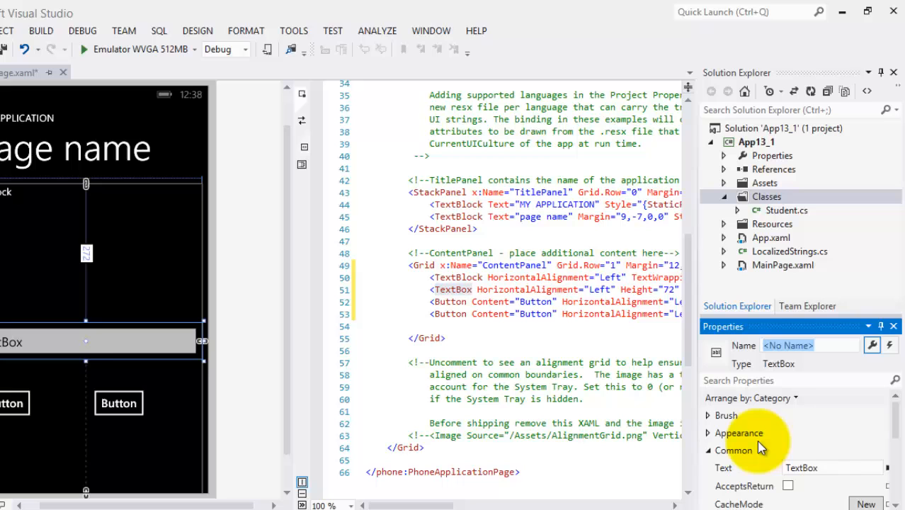
type("tbx1")
key("Return")
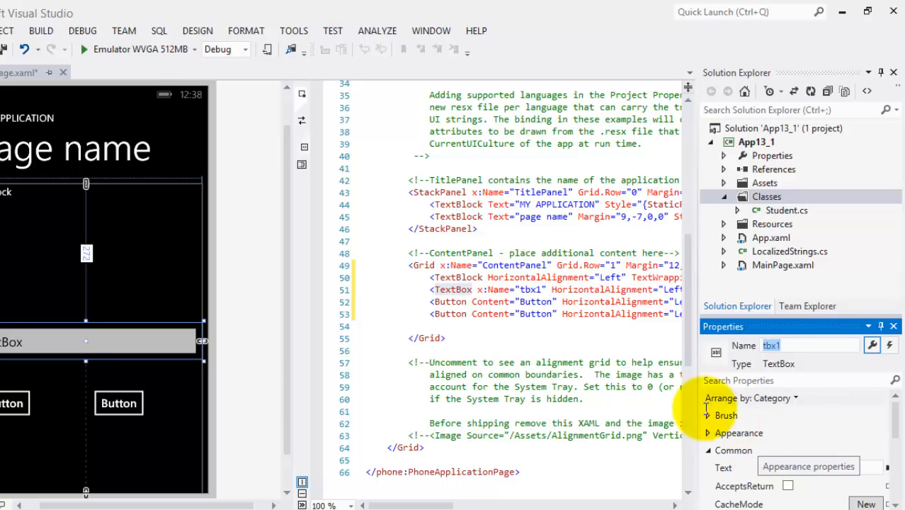
double_click(839, 470)
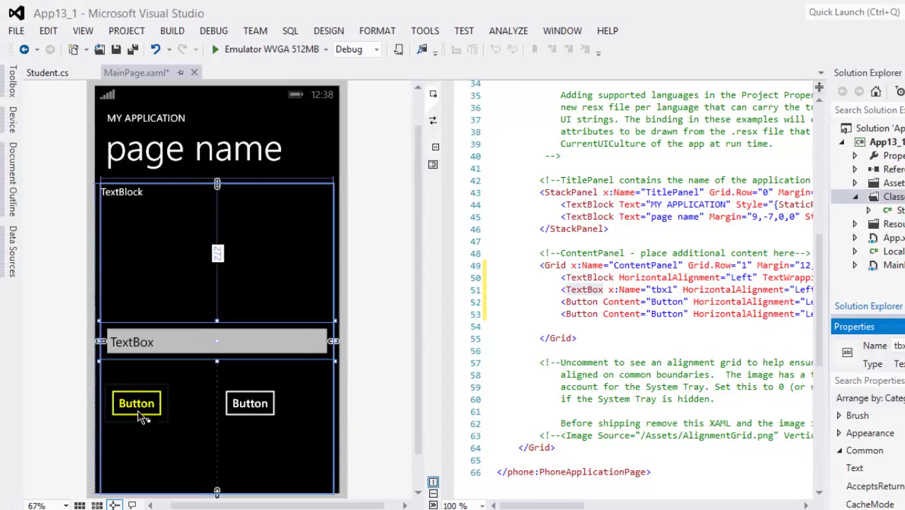
- Name the left button btn1 with caption Change Name
left_click(110, 403)
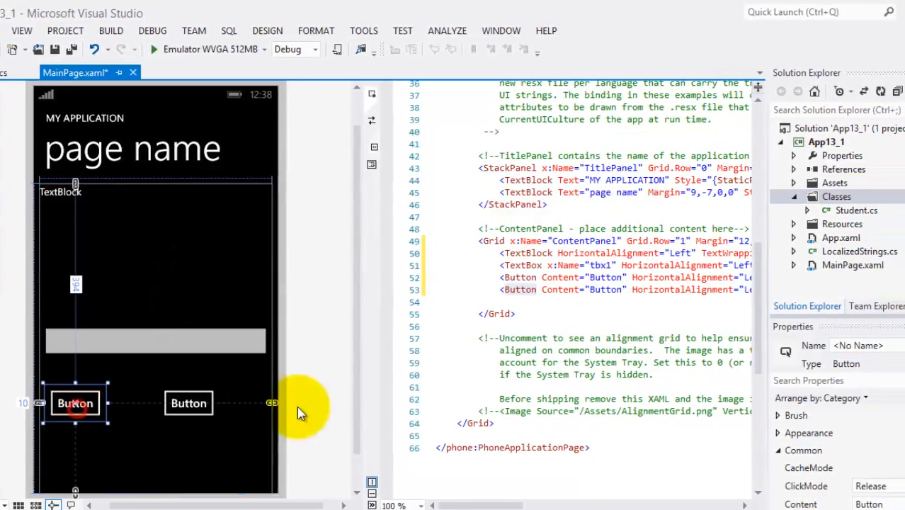
left_click(797, 348)
type("btn1")
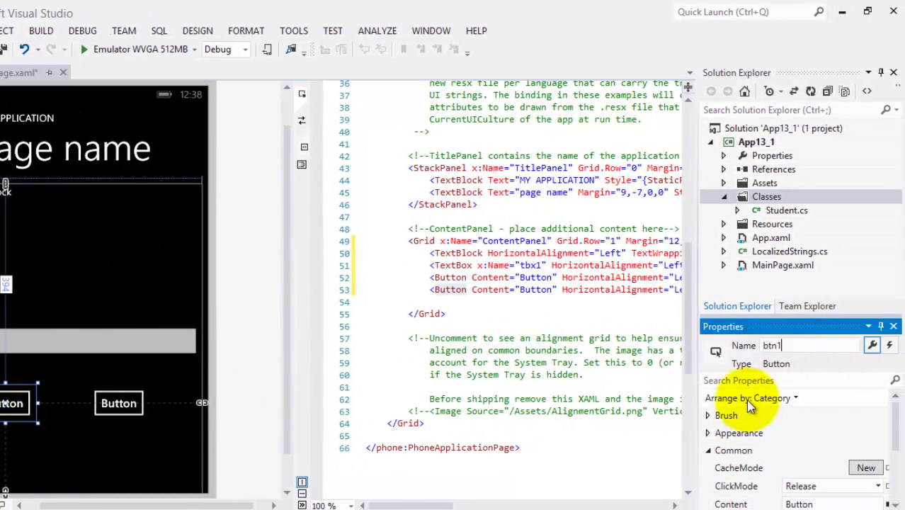
key("Return")
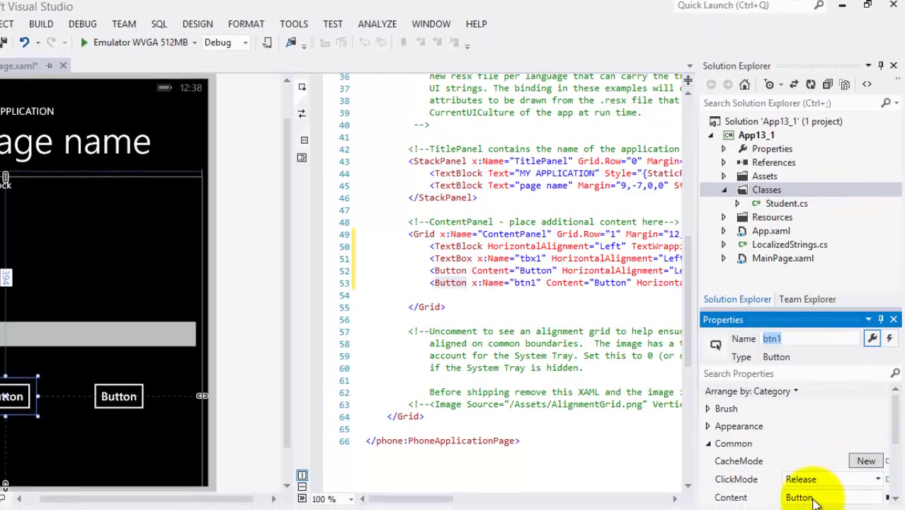
left_click(801, 497)
type("Change Name")
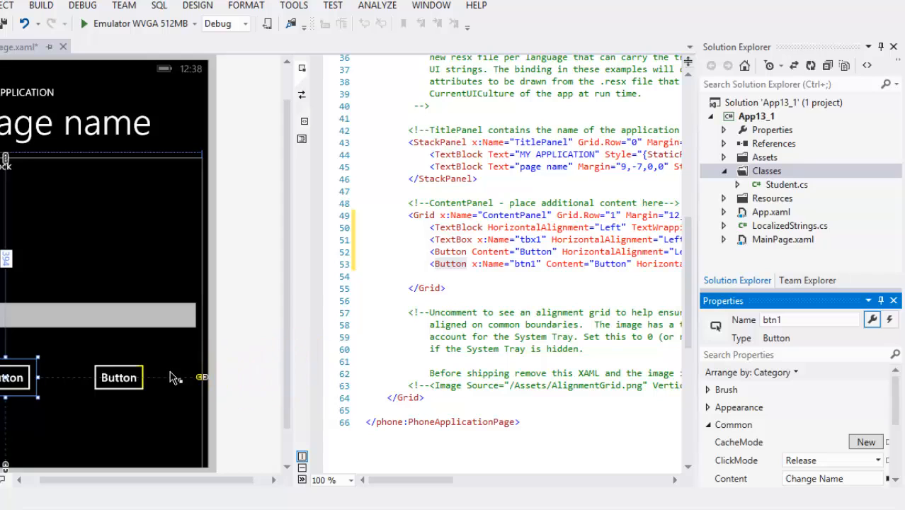
- Name the second button btn2 with caption Change Course
left_click(118, 378)
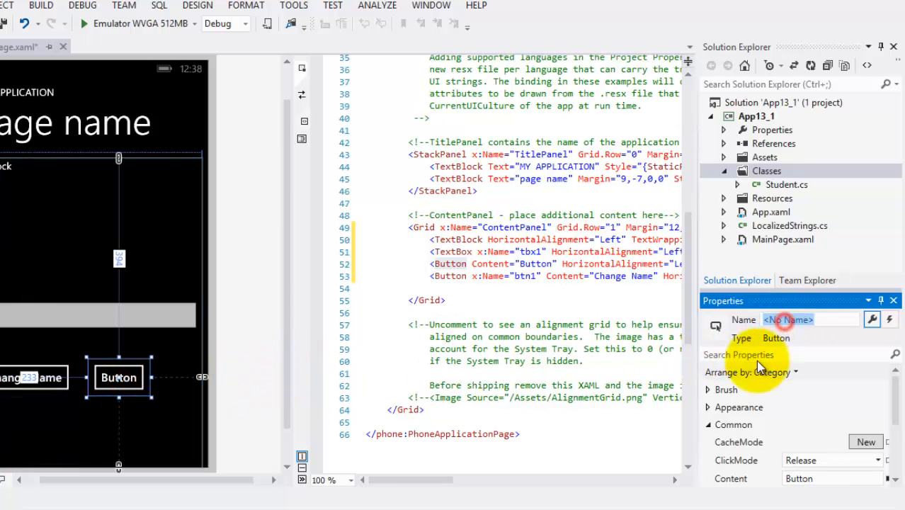
type("btn2")
key("Return")
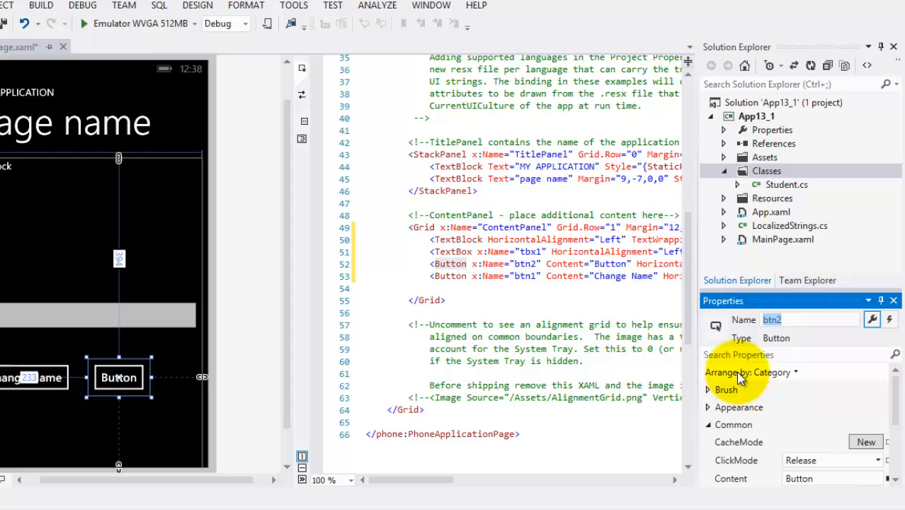
left_click(804, 478)
type("Change Course")
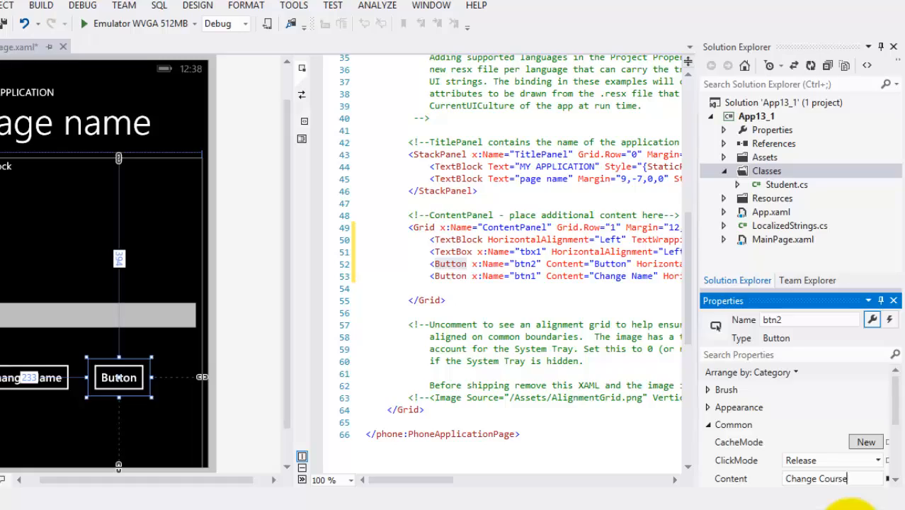
key("Return")
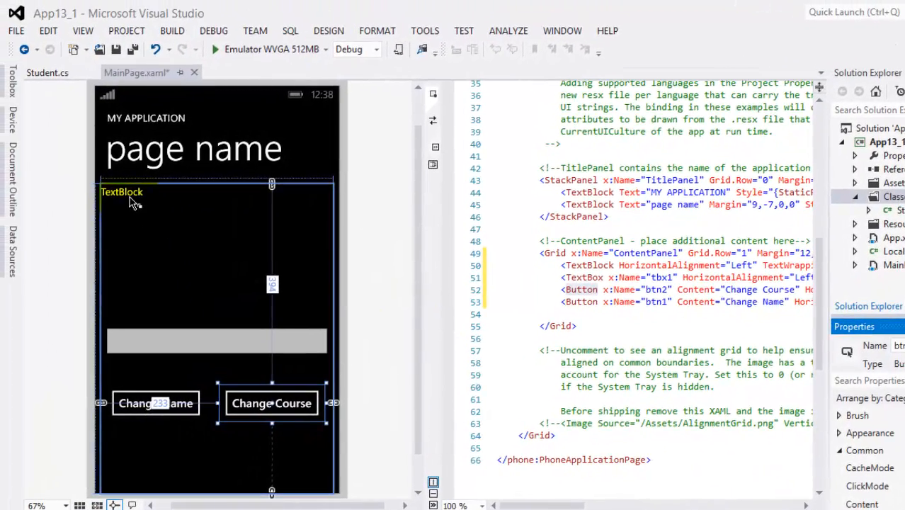
- Name the top text block tbk1
left_click(130, 198)
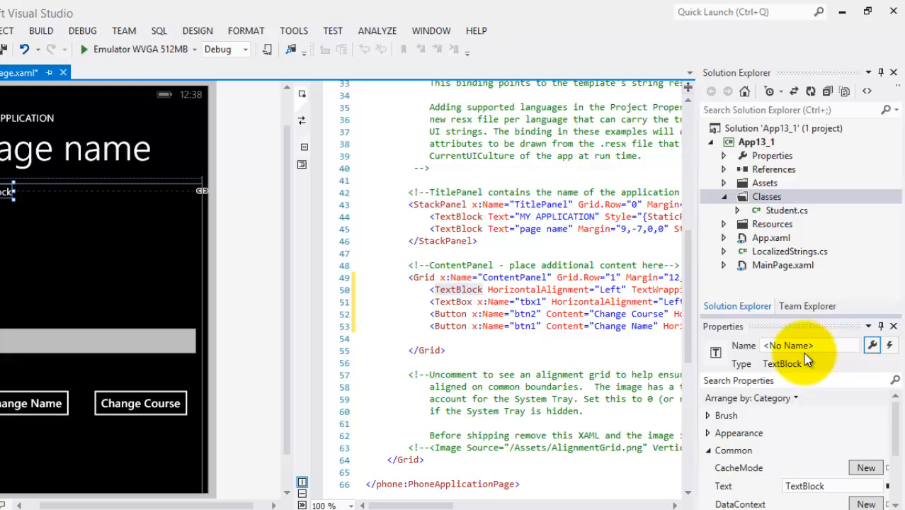
left_click(802, 345)
type("tbk")
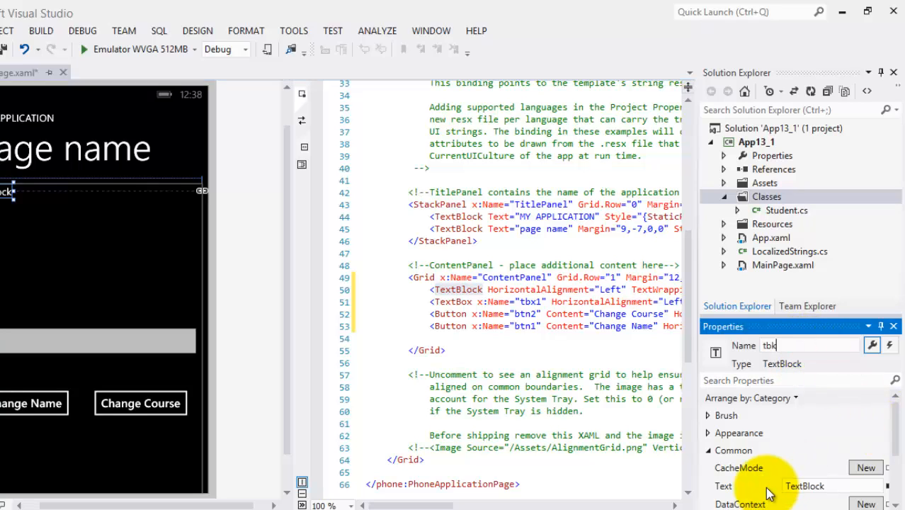
type("1")
key("Return")
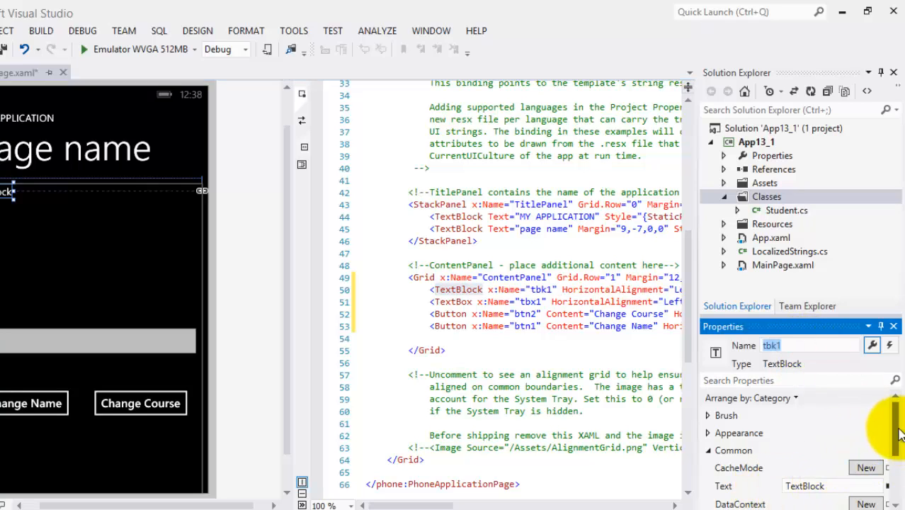
left_click_drag(897, 429, 896, 482)
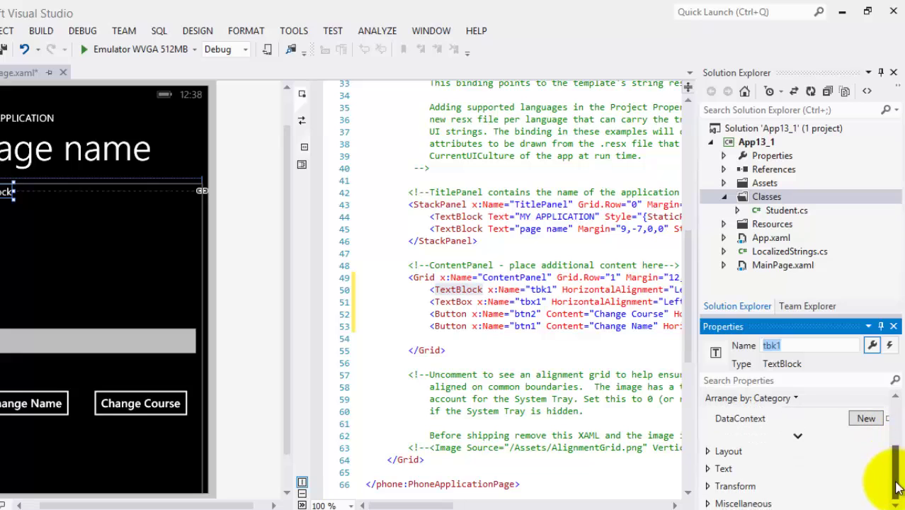
- Stretch tbk1 horizontally and set its height to 200 under Layout
left_click(707, 449)
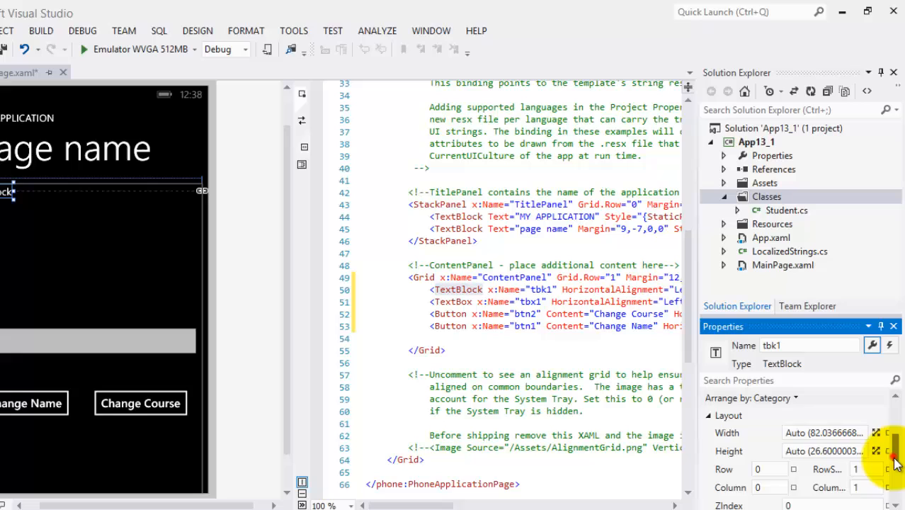
scroll(875, 460, "down", 3)
left_click(848, 460)
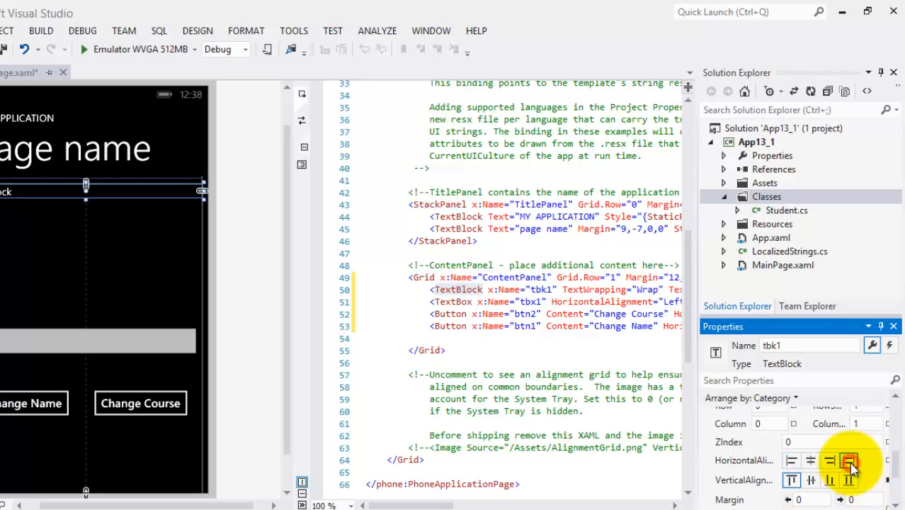
left_click_drag(898, 481, 899, 457)
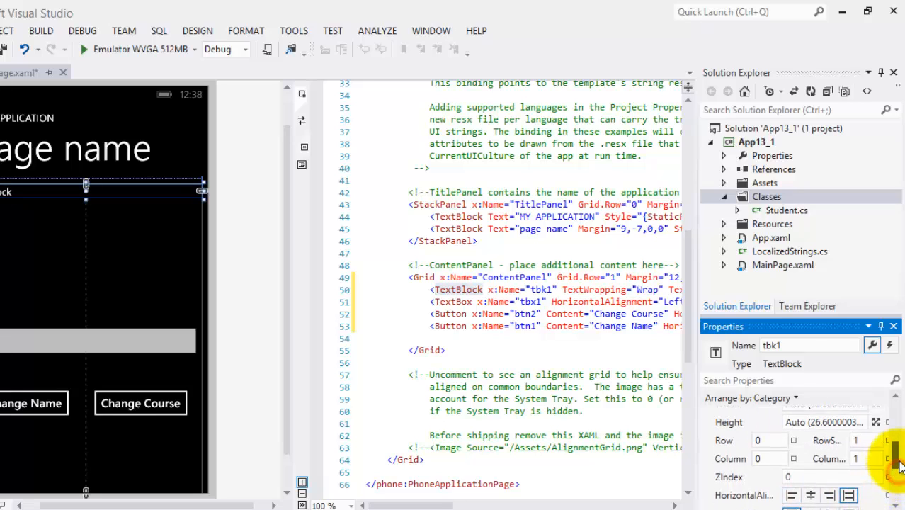
left_click(836, 468)
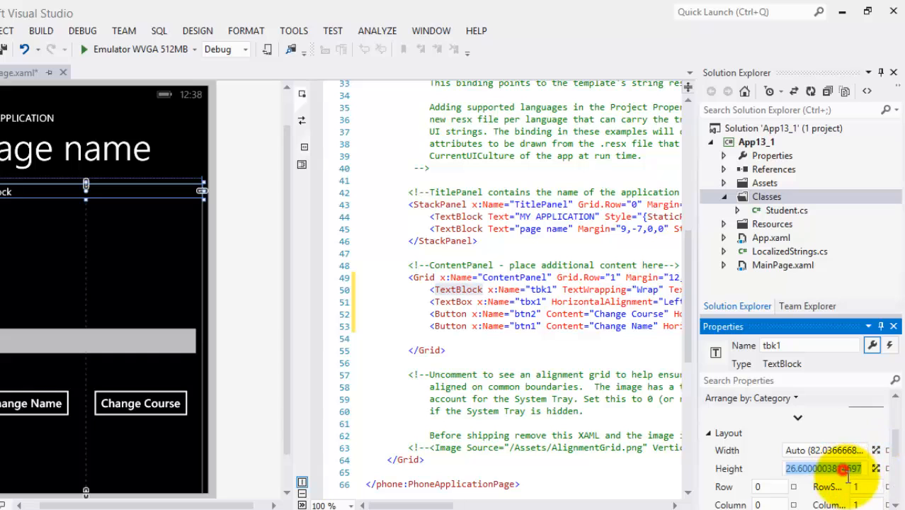
type("200")
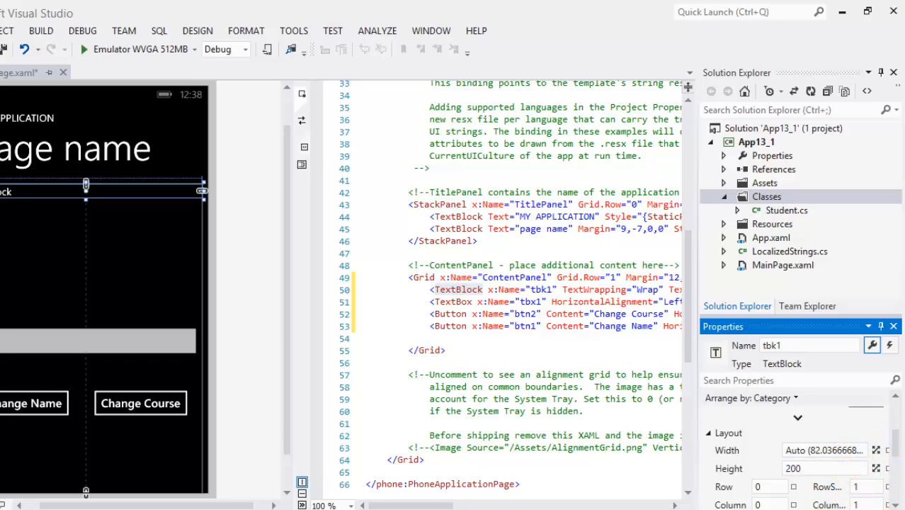
key("Return")
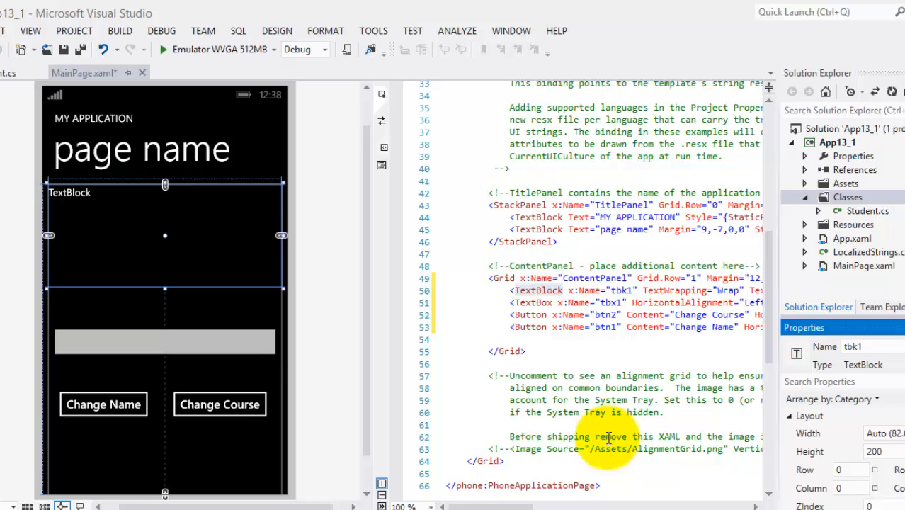
- Generate a btn1_Click handler for Change Name and move up to the using statements
left_click(178, 416)
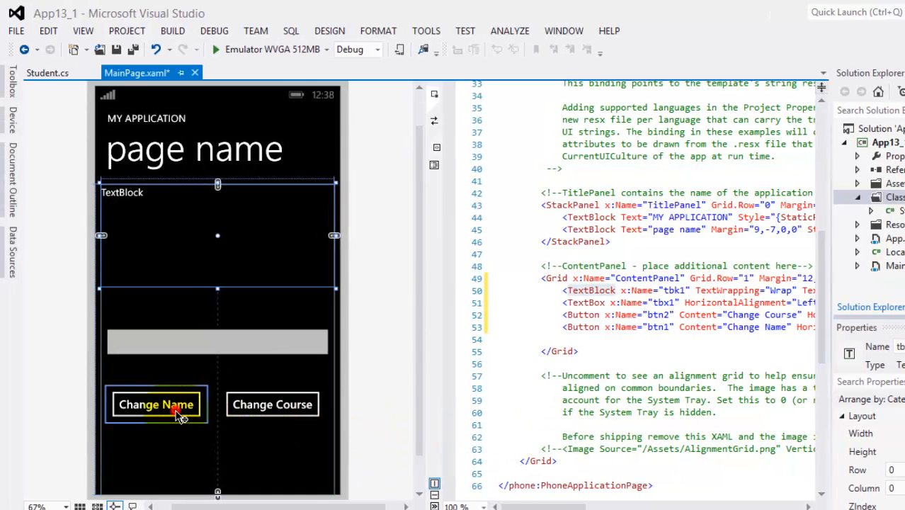
double_click(178, 417)
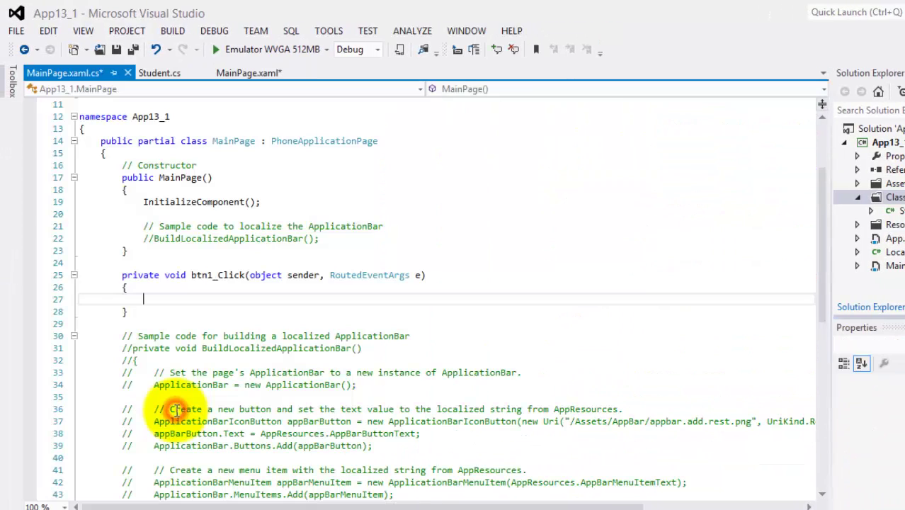
left_click(217, 165)
key("Return")
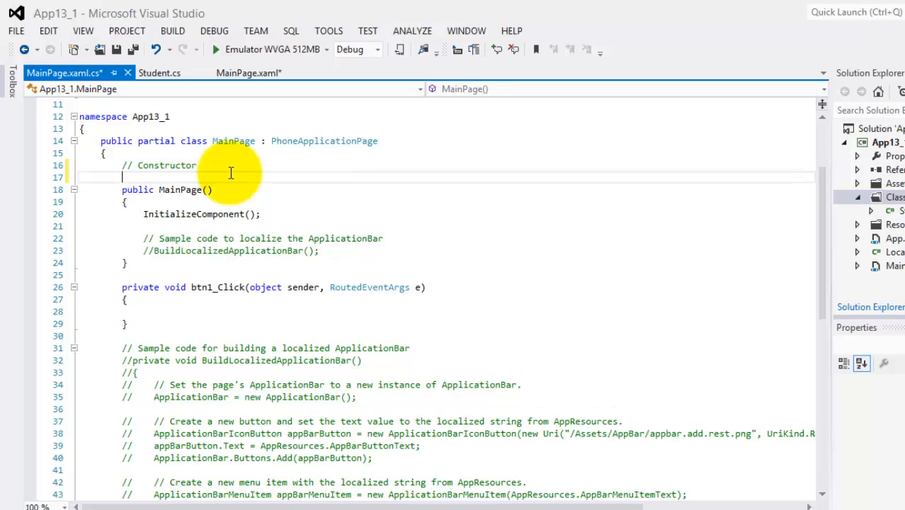
key("Up")
key("Up")
key("Up")
key("Up")
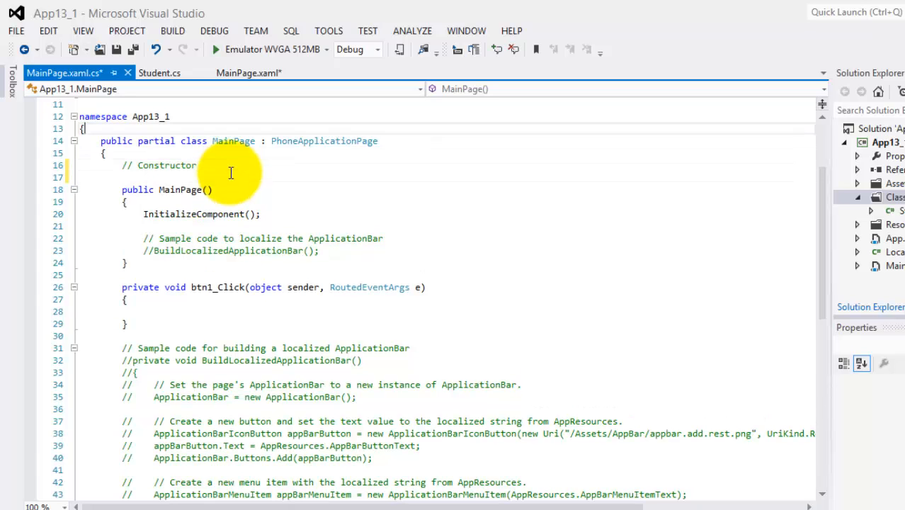
key("Up")
key("Up")
key("Up")
key("Up")
key("Down")
key("Down")
key("Down")
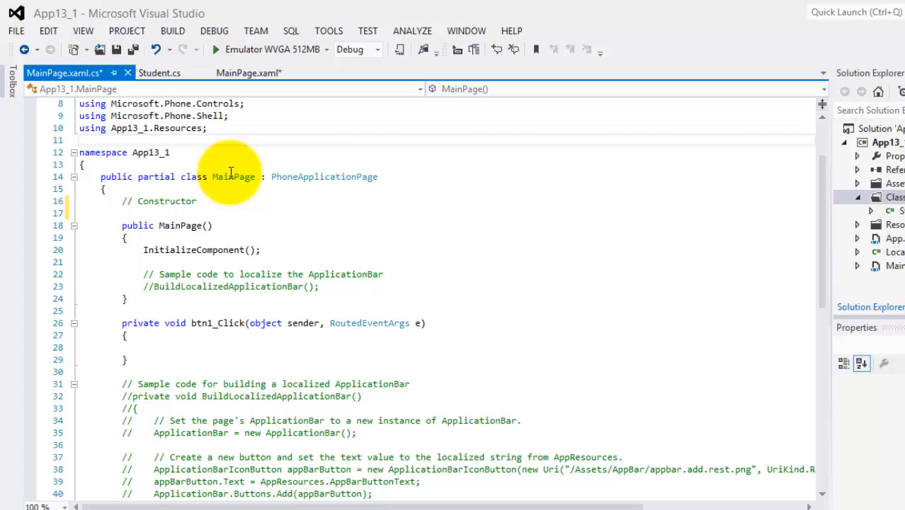
type("using ")
type("ap")
- Add 'using App13_1.Classes;' at the top of MainPage.xaml.cs
key("Tab")
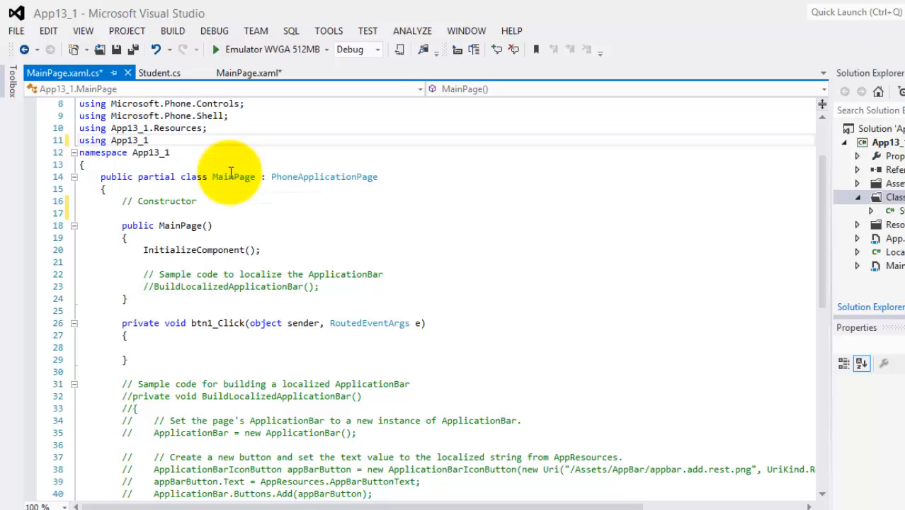
type(".c")
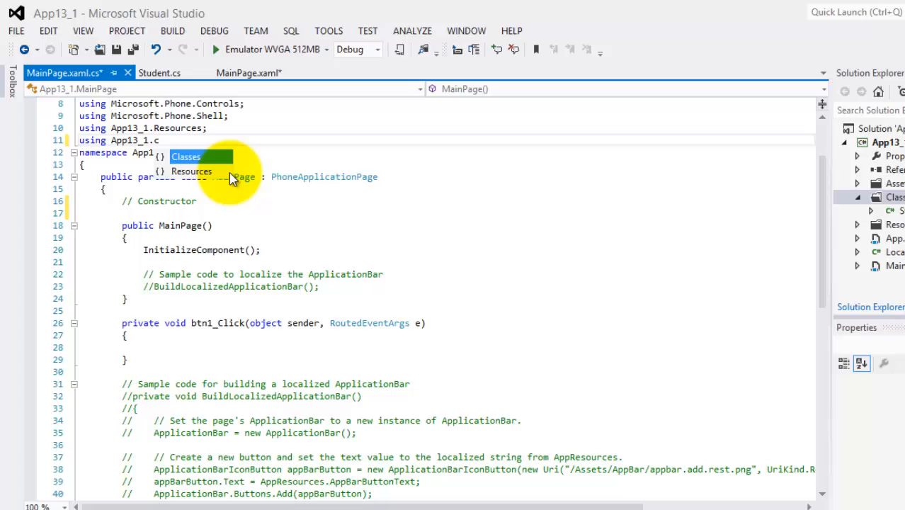
key("Tab")
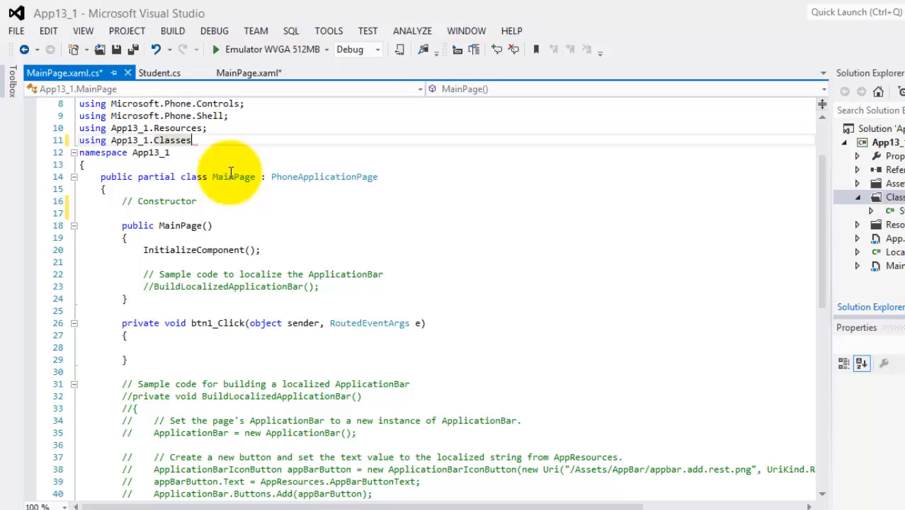
key("Return")
key("Down")
key("Down")
key("Down")
key("Down")
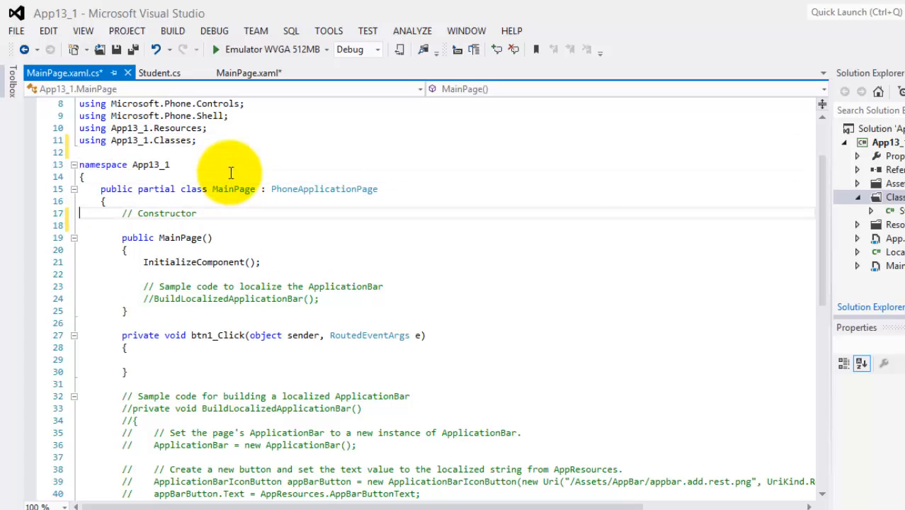
key("Down")
key("Down")
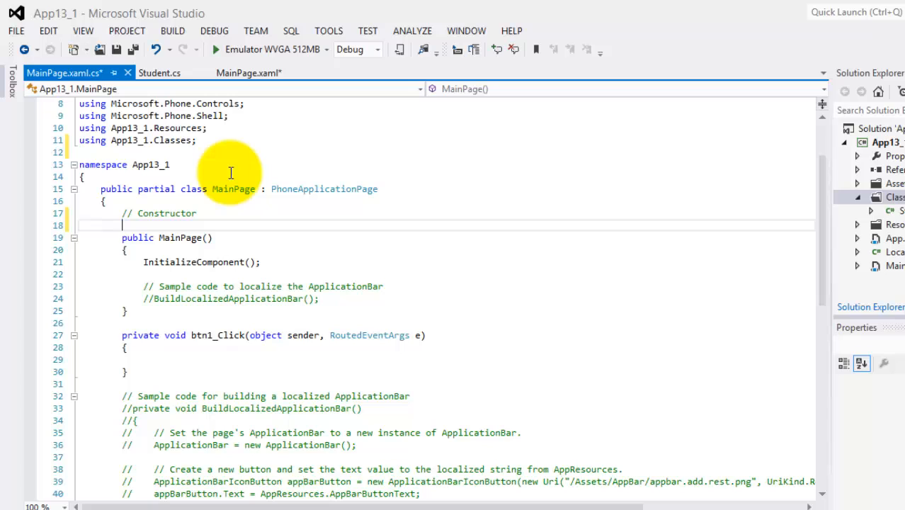
type("Stud")
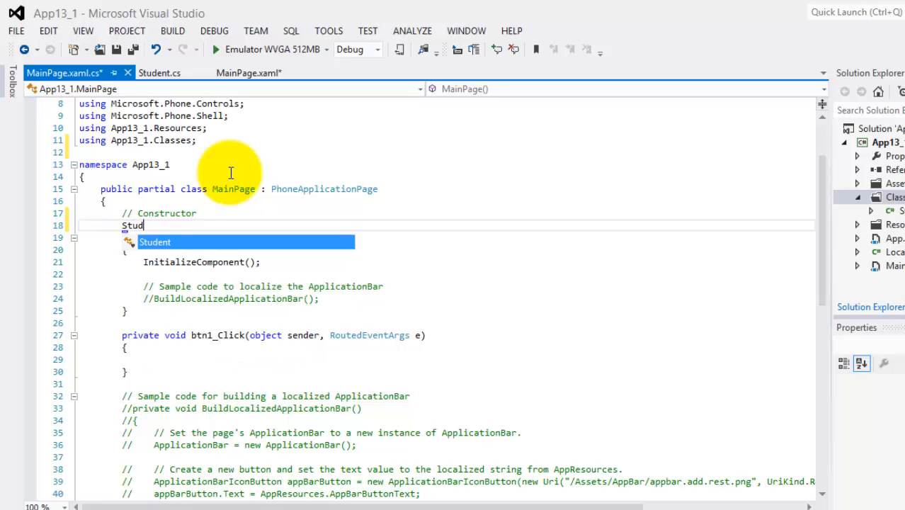
type("ent s=")
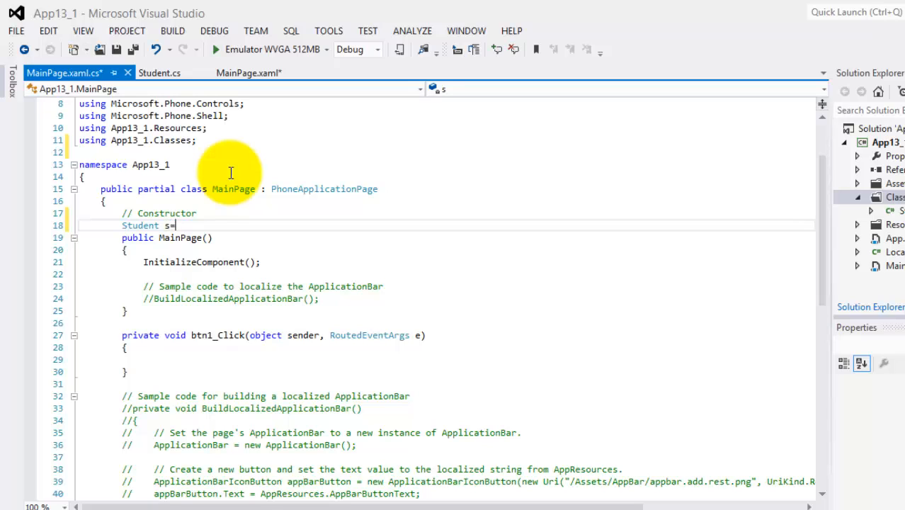
type("new ")
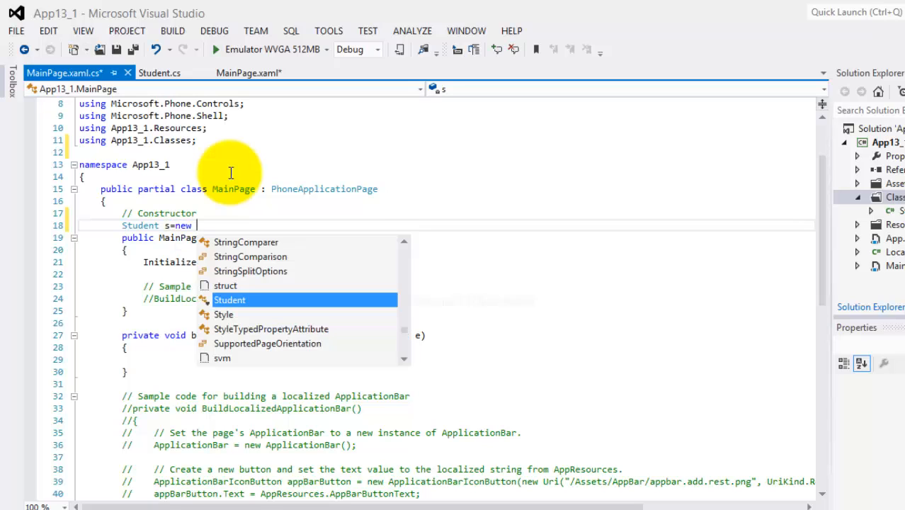
type("stu")
- Declare Student s = new Student("Ali", "Network") above the constructor
key("Return")
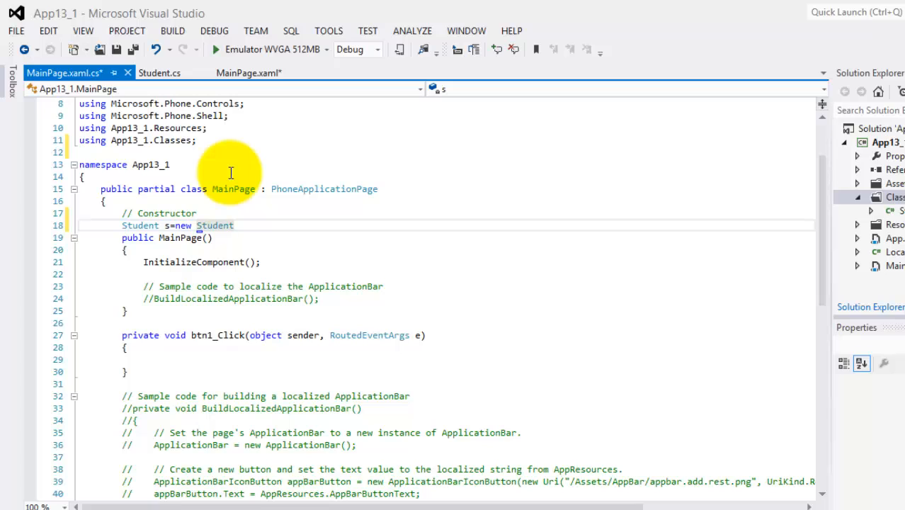
type("(\"Ali")
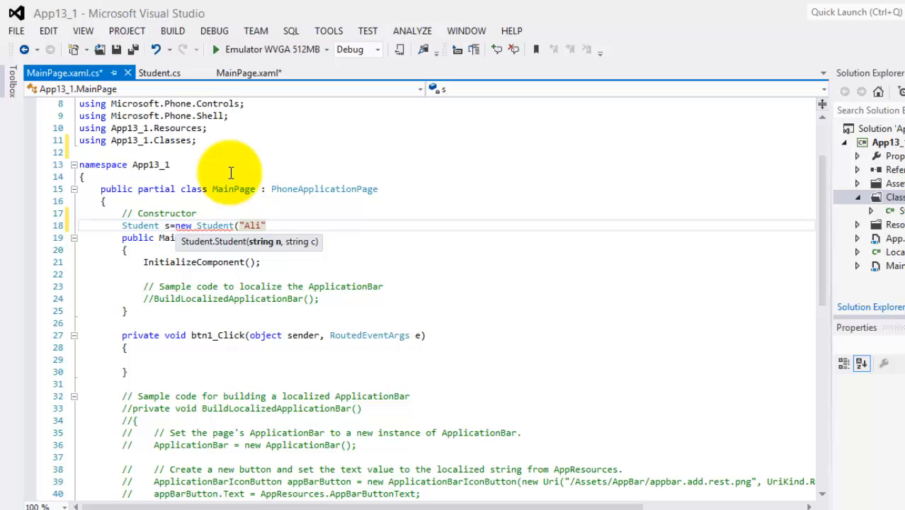
type(",\"Network")
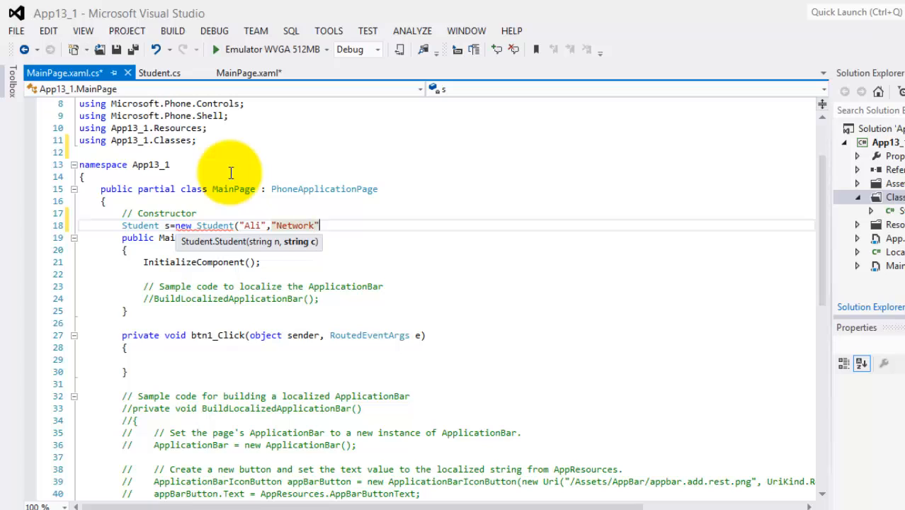
type(");")
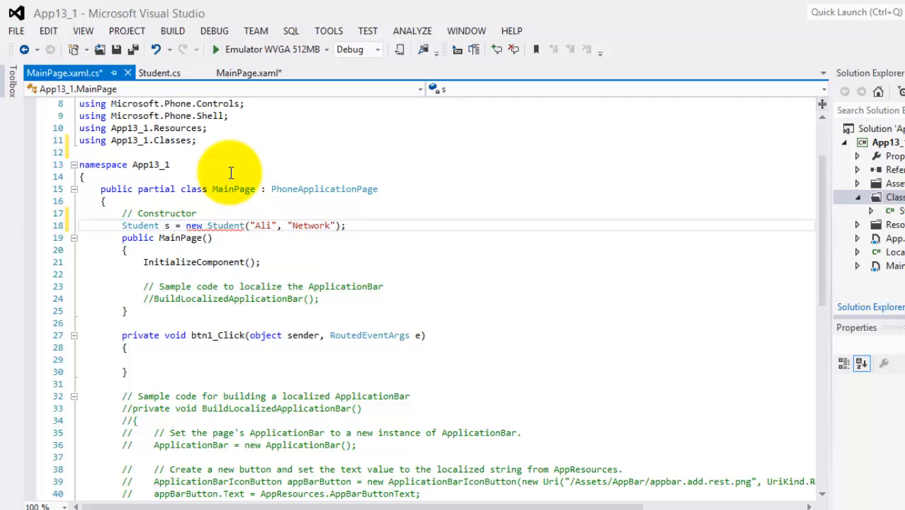
key("Down")
key("Down")
key("Down")
key("Down")
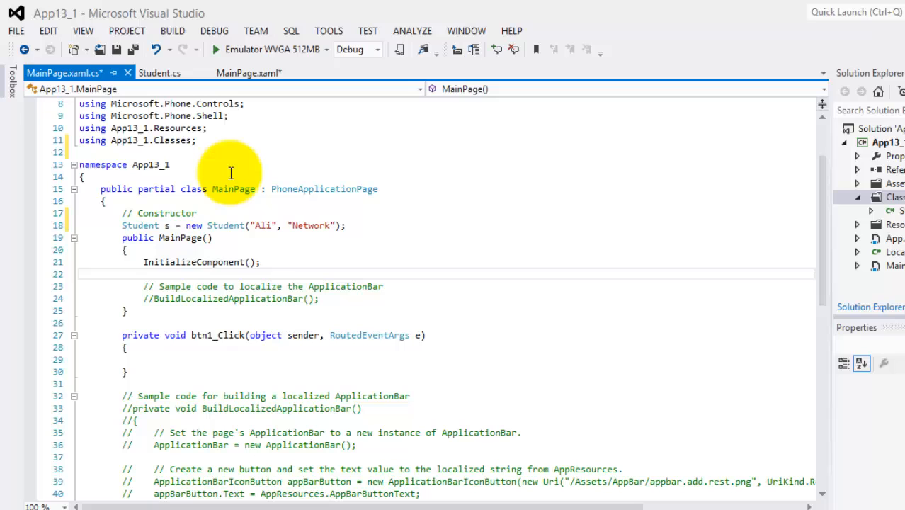
type("tbk")
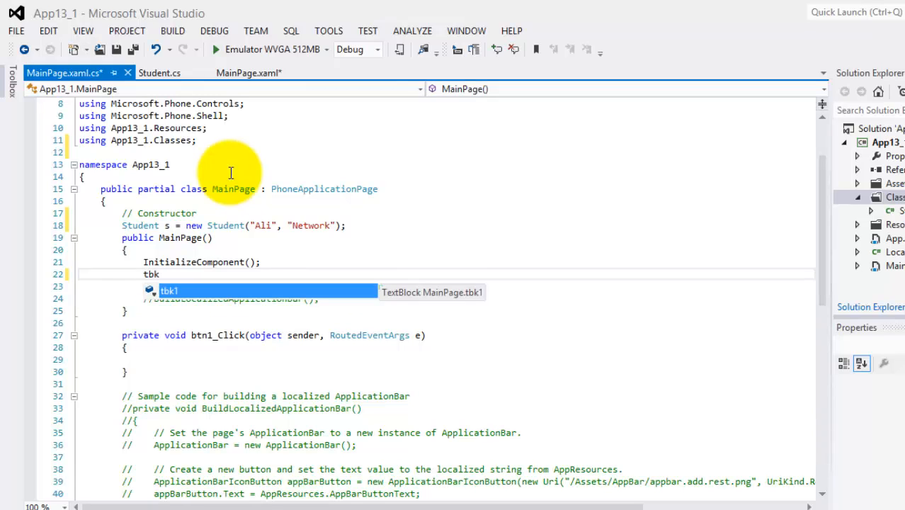
- Set tbk1.Text = s.DisplayDetails() after InitializeComponent
key("Tab")
type(".")
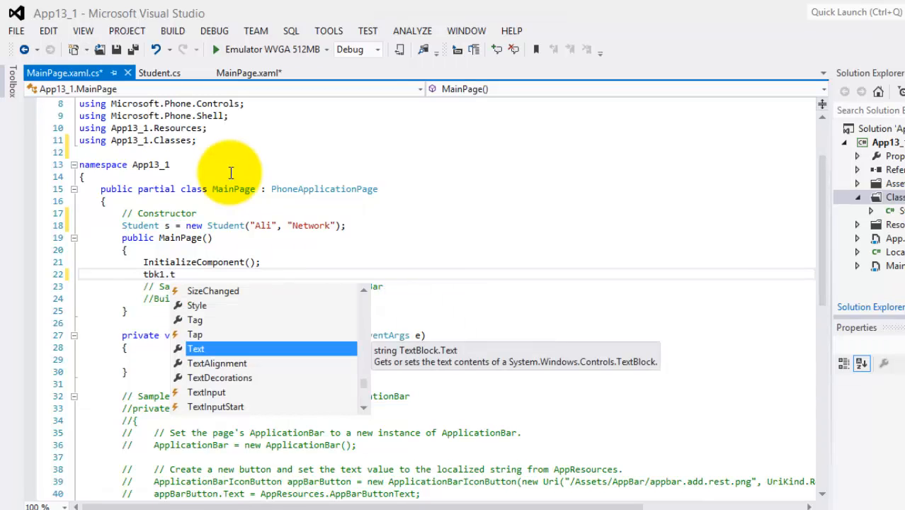
key("Tab")
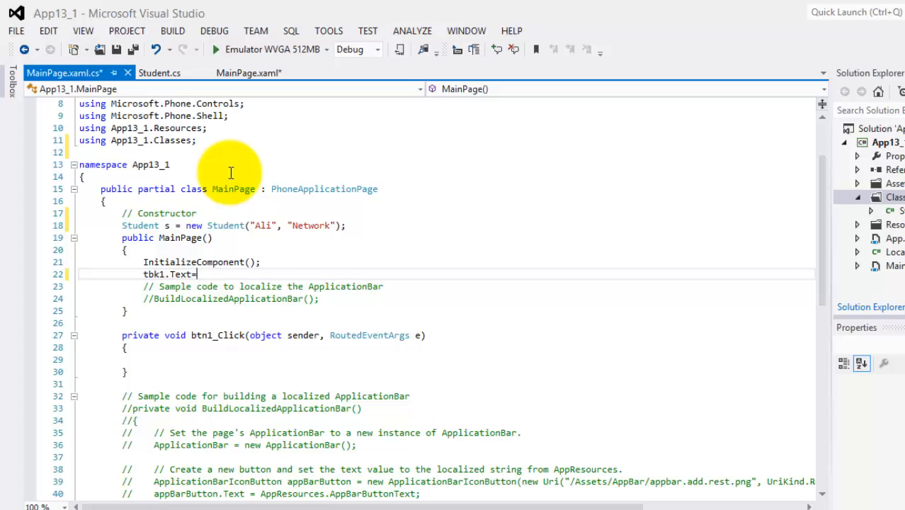
type("s.")
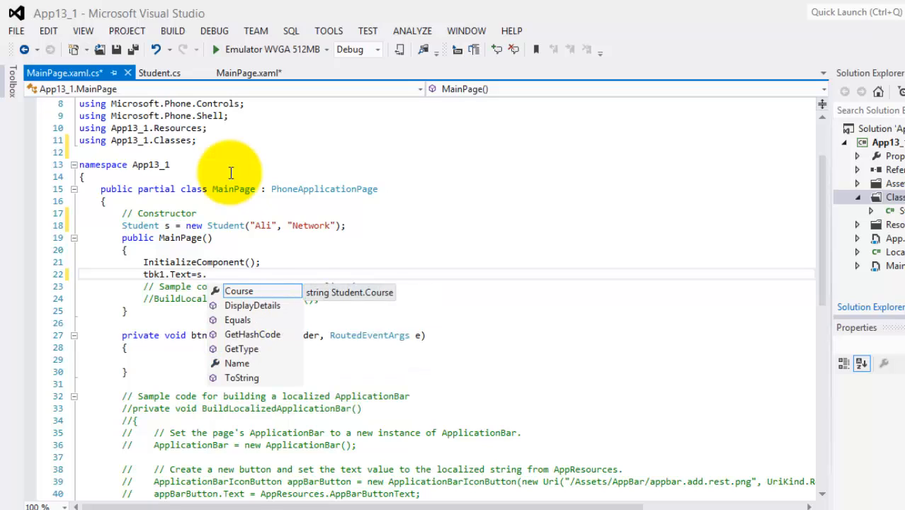
key("Down")
key("Tab")
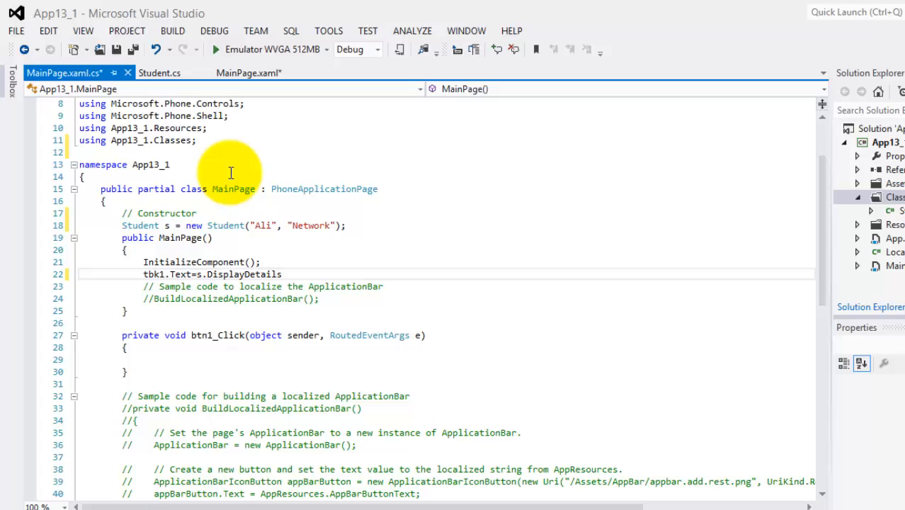
type("()")
type(";")
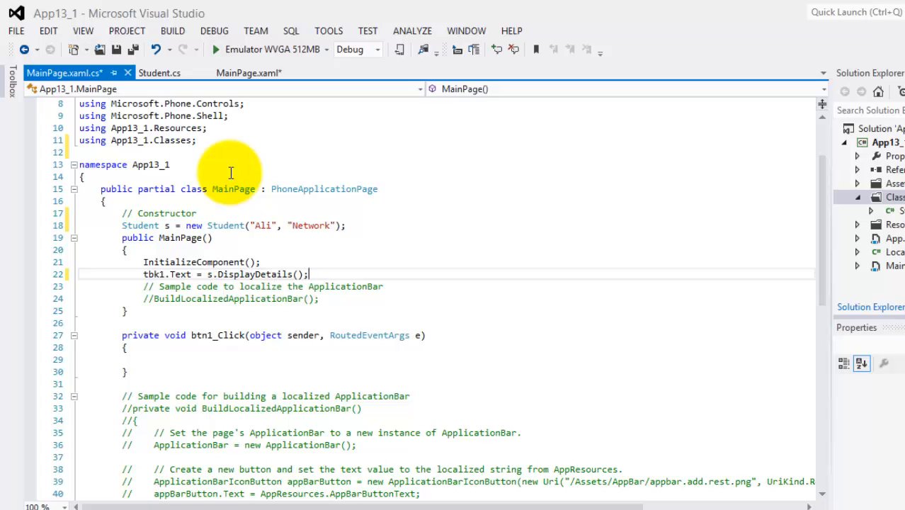
- Add the line s.Name = tbx1.Text; inside btn1_Click using IntelliSense completions
left_click(179, 354)
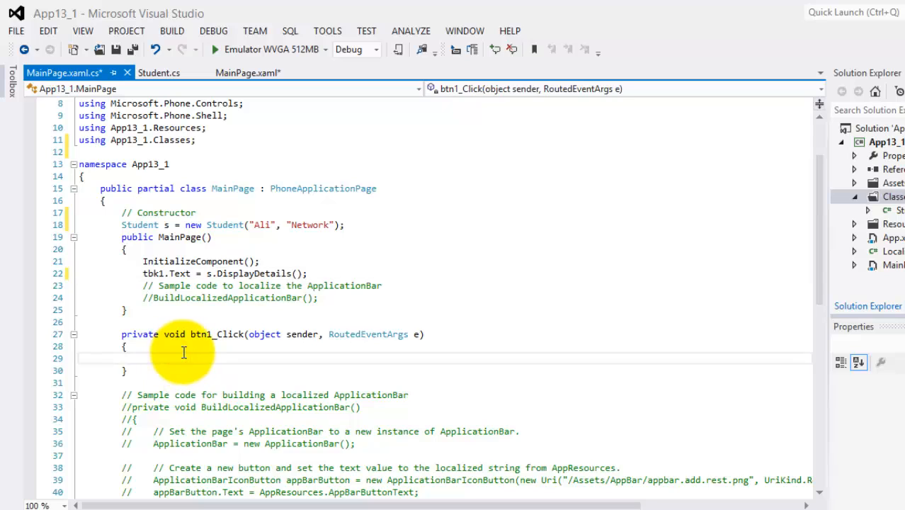
type("s.")
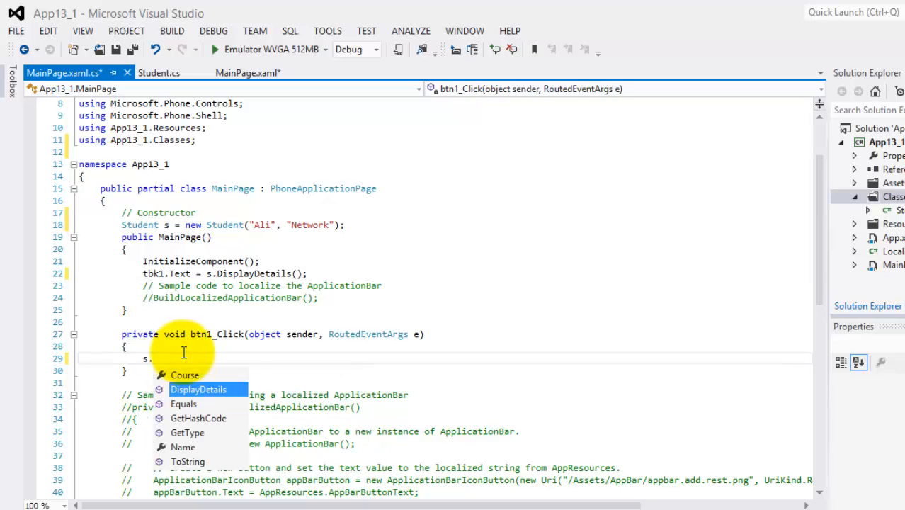
type("n")
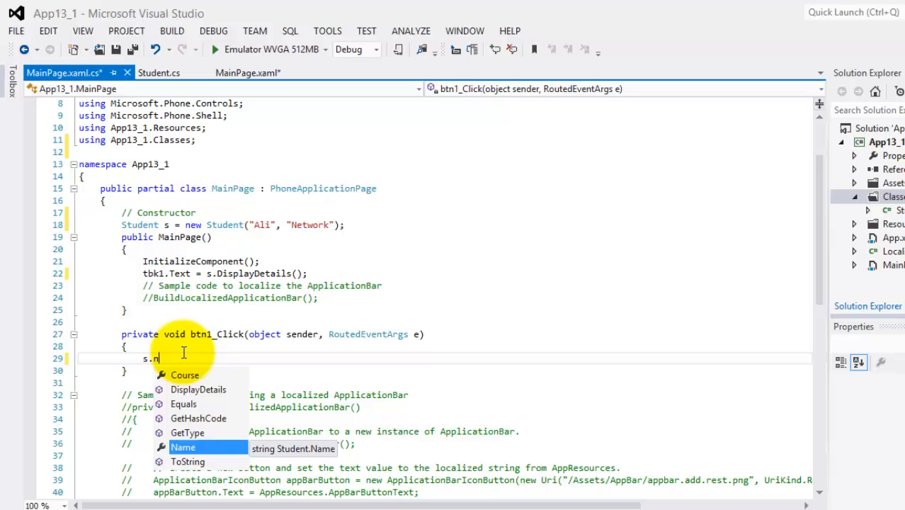
key("Tab")
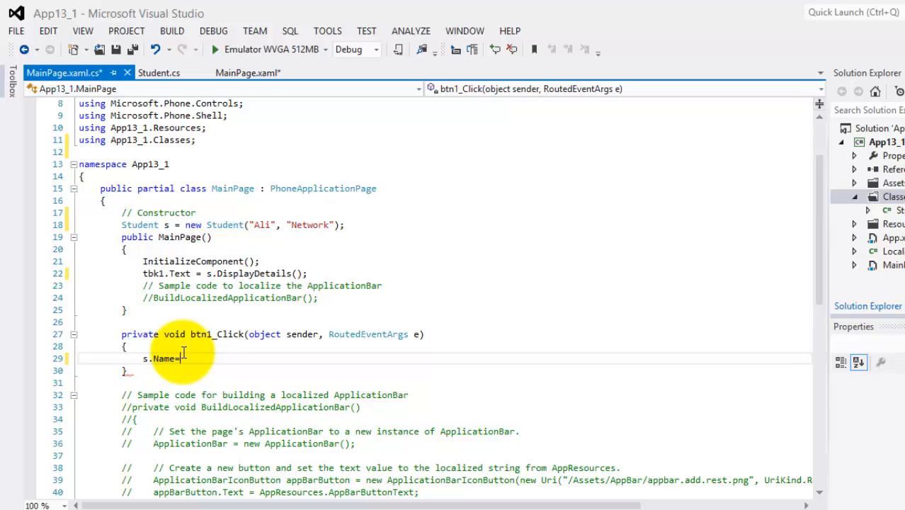
type("tb")
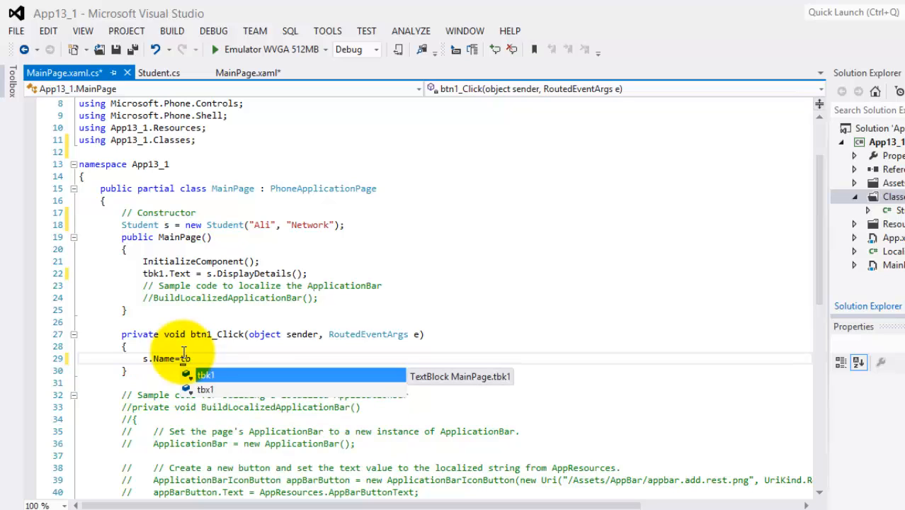
type("x1.te")
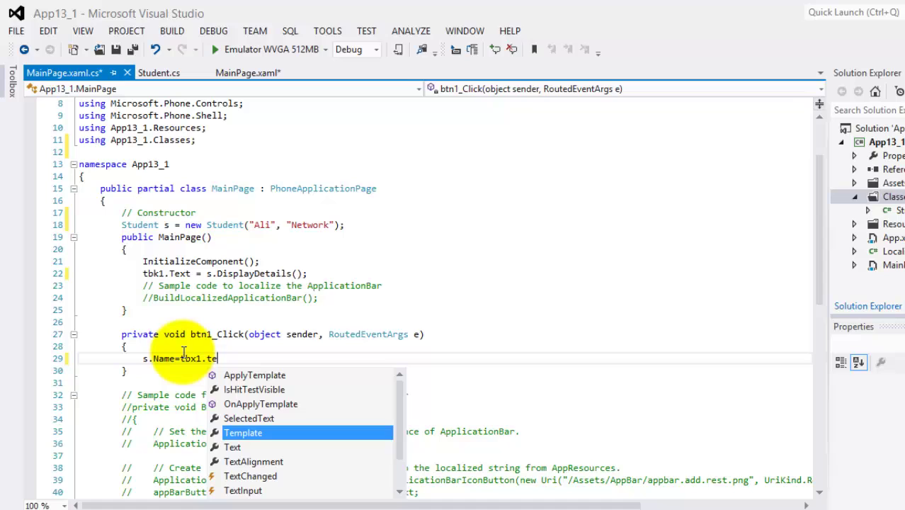
type("x")
key("Return")
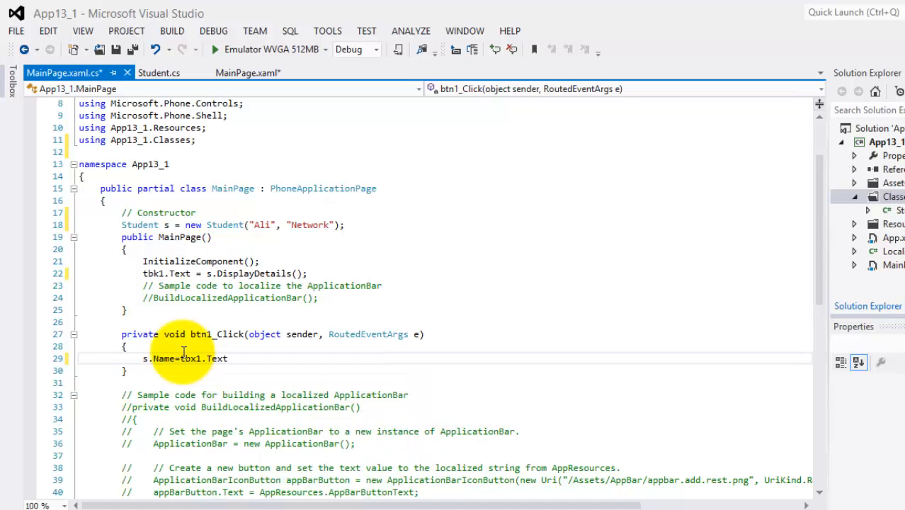
type(";")
key("Return")
type("t")
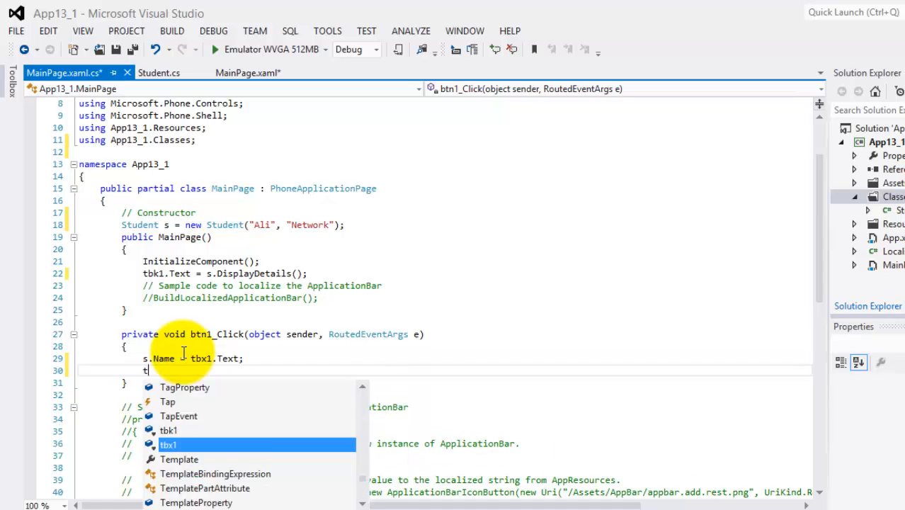
type("b")
- Add the line tbk1.Text = s.DisplayDetails(); to refresh the shown student details
key("Up")
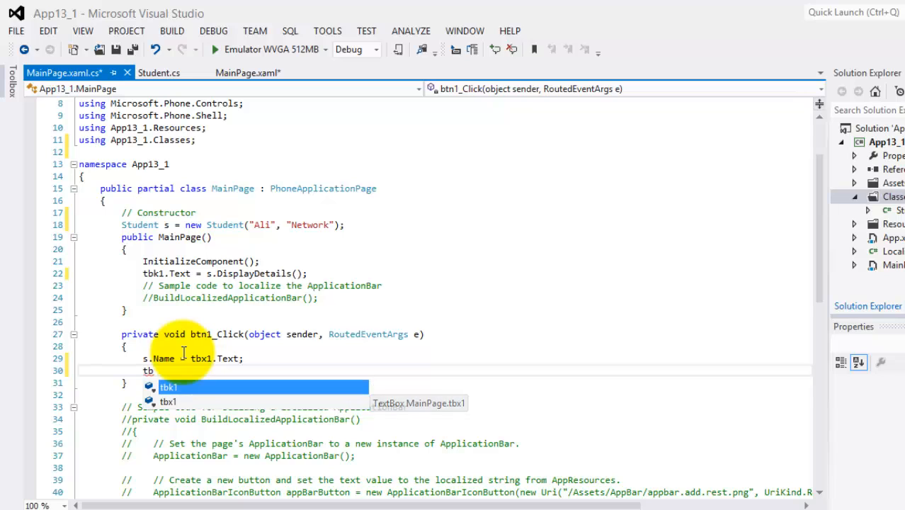
type("k")
key("Tab")
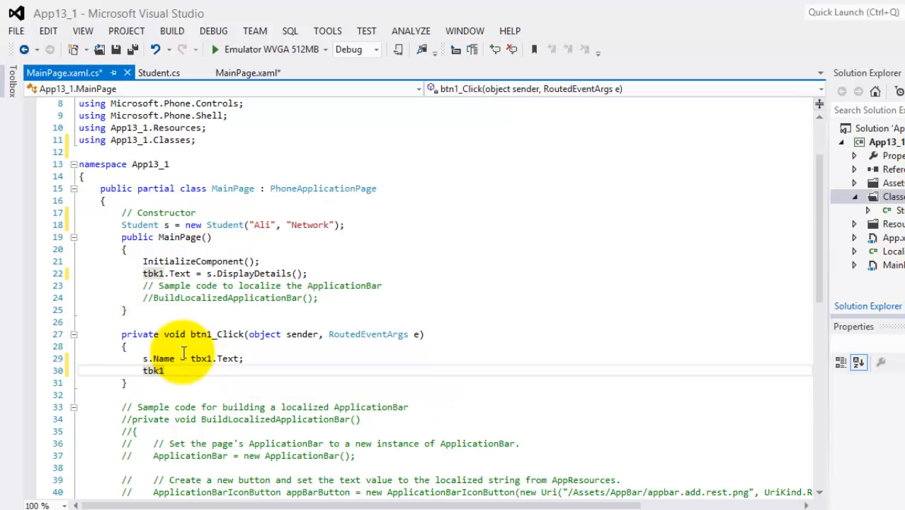
type(".")
key("Tab")
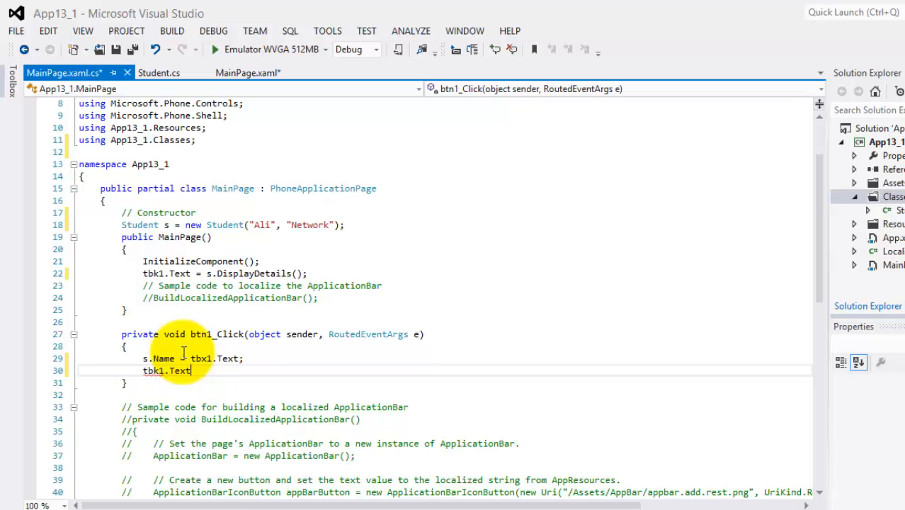
type("=")
type("s.")
key("Up")
key("Up")
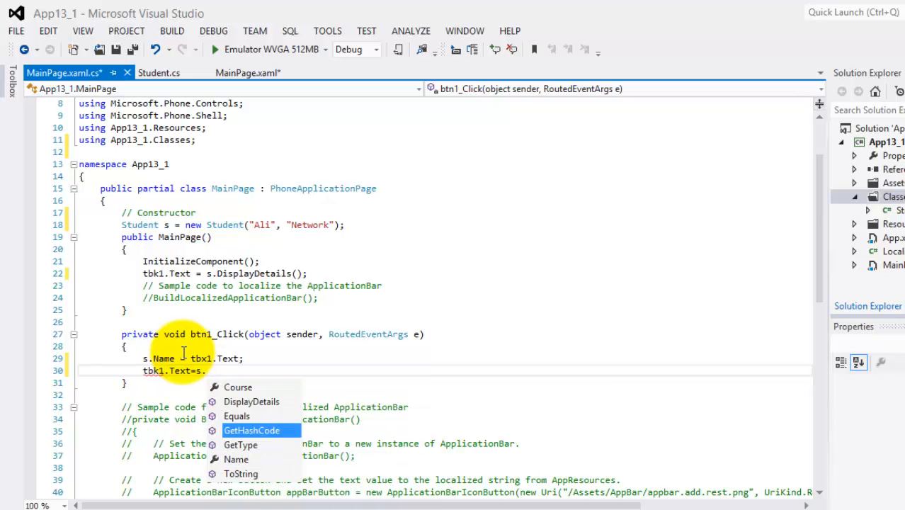
key("Up")
key("Up")
key("Tab")
type("()")
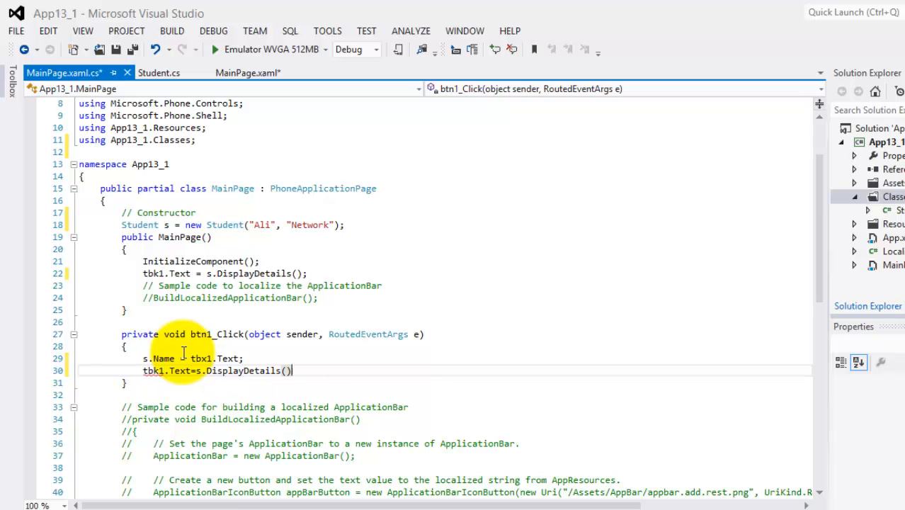
type(";")
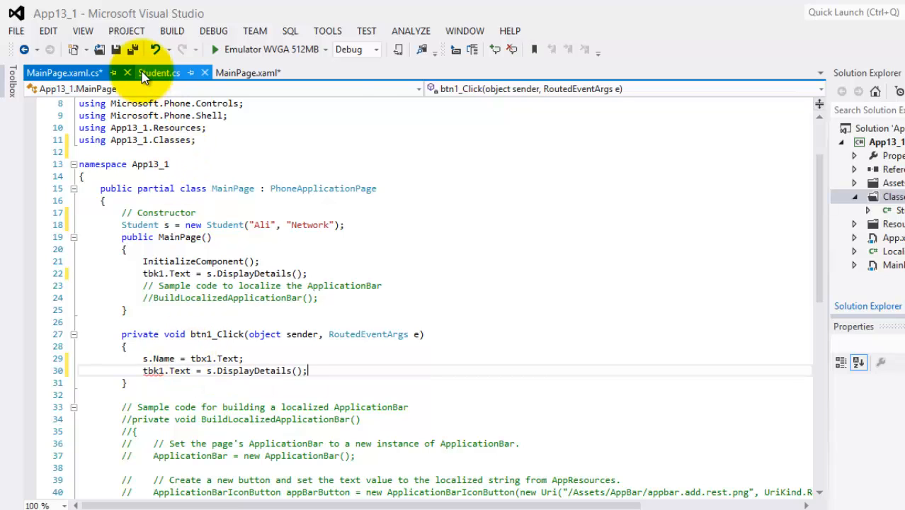
- Create the Change Course click handler btn2_Click and paste the two btn1_Click lines into it
left_click(239, 72)
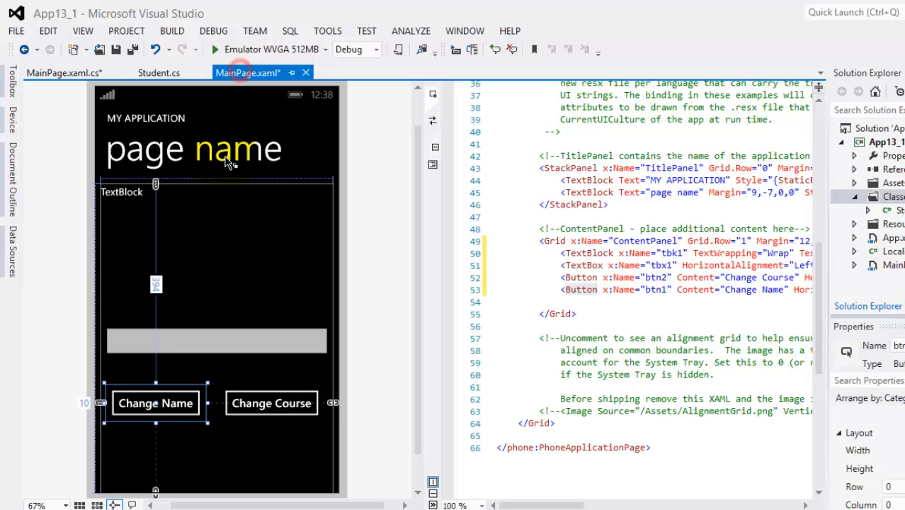
double_click(273, 420)
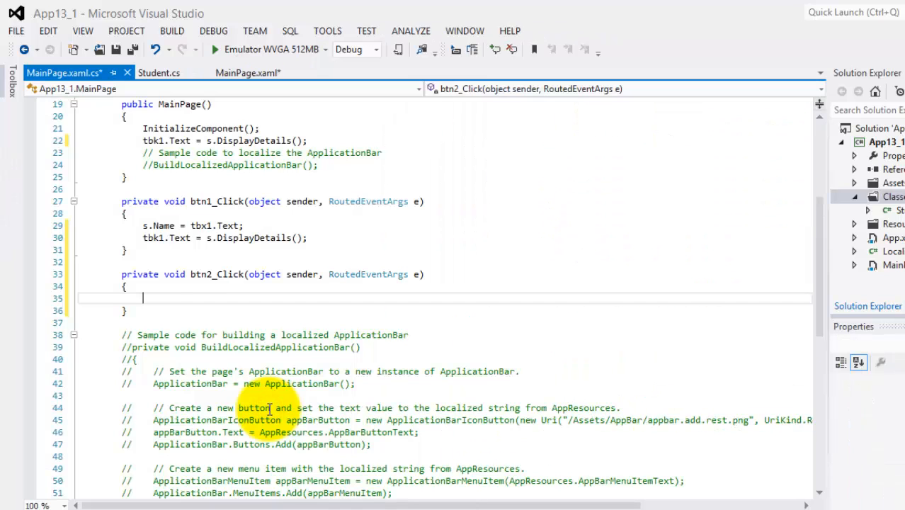
left_click_drag(143, 226, 320, 234)
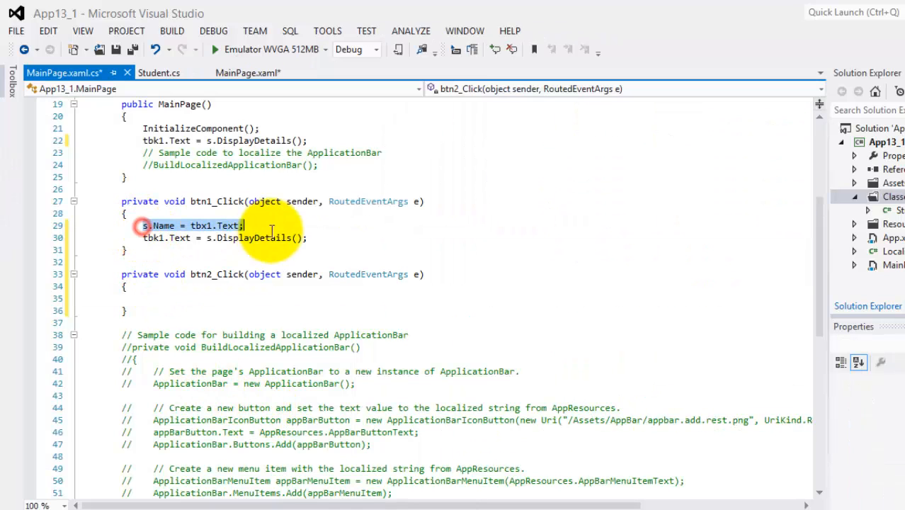
left_click(199, 294)
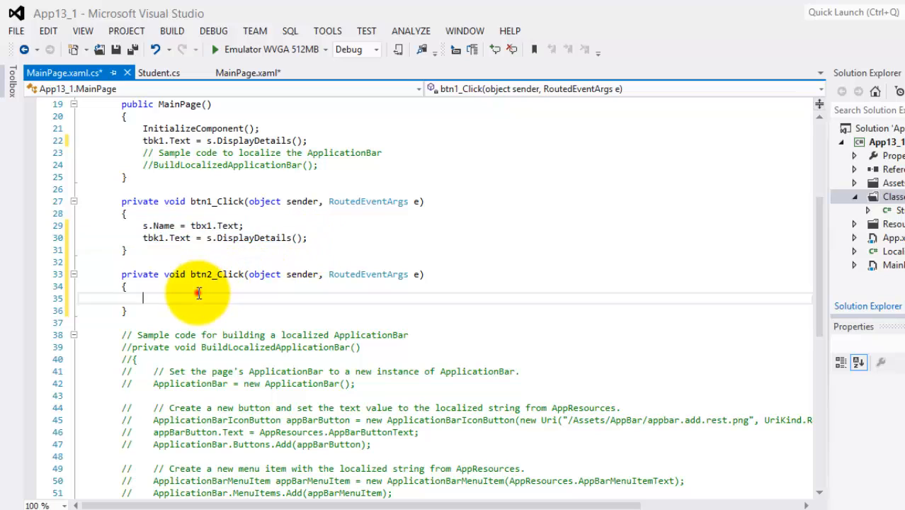
type("s.Name = tbx1.Text;             tbk1.Text = s.DisplayDetails();")
- Replace Name with Course so btn2_Click sets s.Course from tbx1.Text
double_click(164, 299)
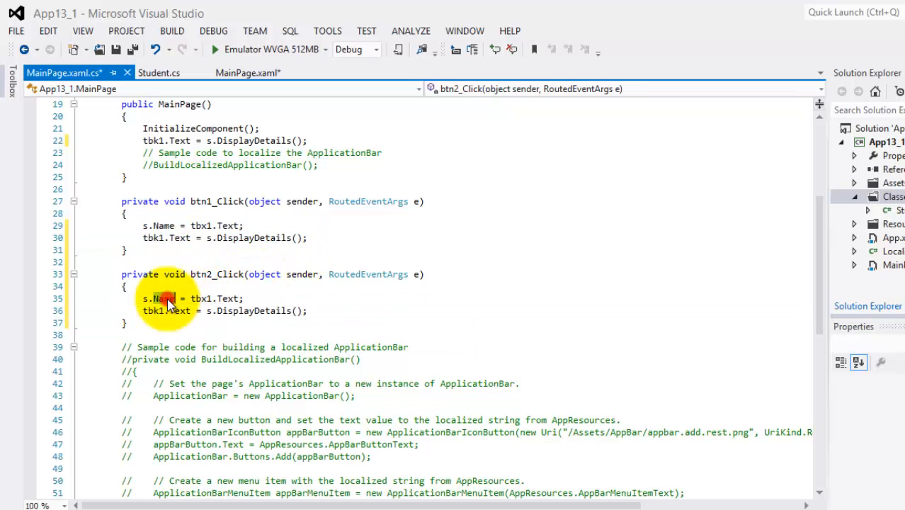
key("BackSpace")
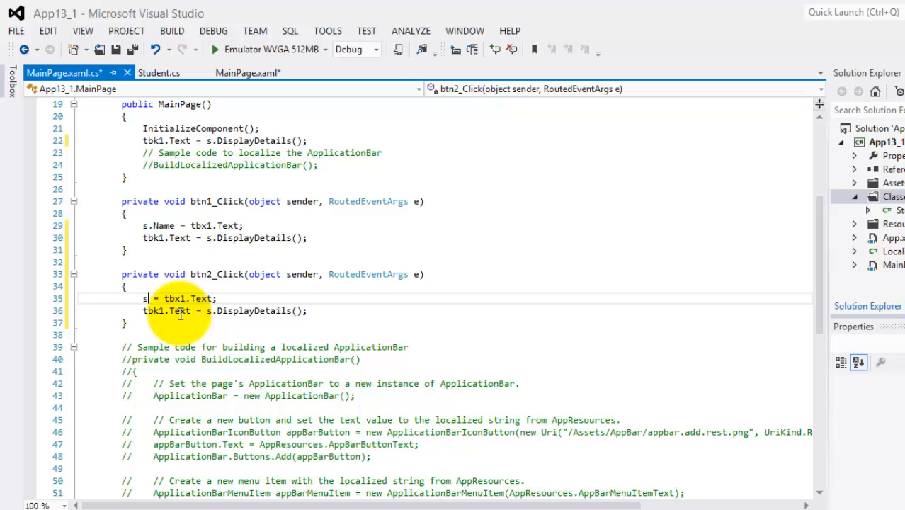
type(".")
key("ctrl+space")
type("Co")
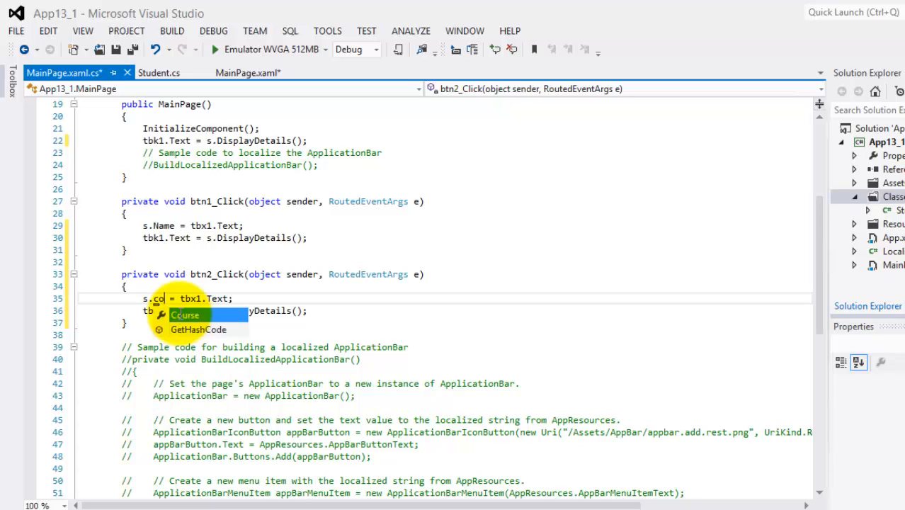
key("Tab")
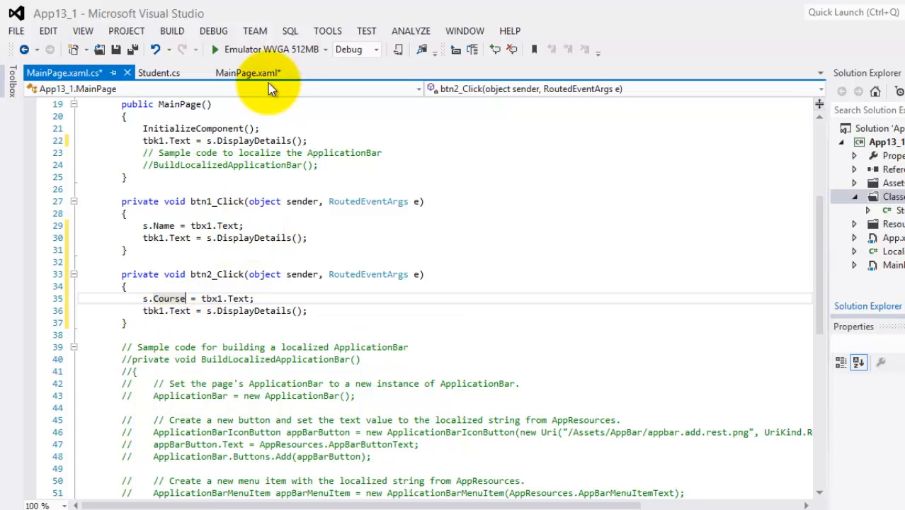
- Run App13_1 in the phone emulator and change the student's name to ahmed
left_click(257, 57)
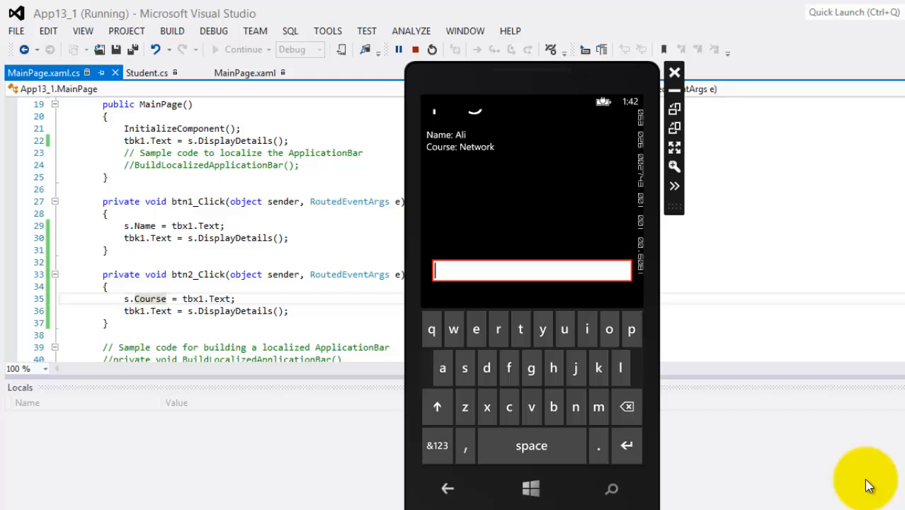
type("ah")
type("med")
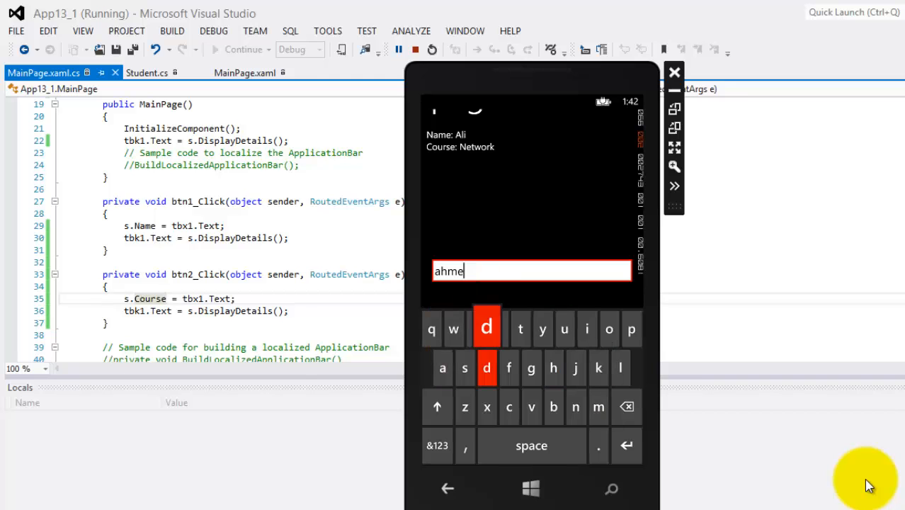
key("Escape")
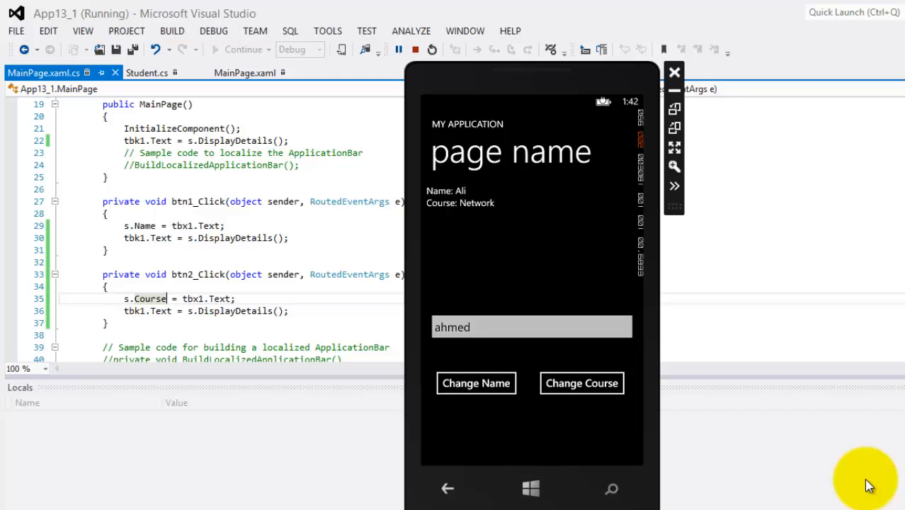
key("Return")
- Replace the entry text with it and change the student's course to it
key("Tab")
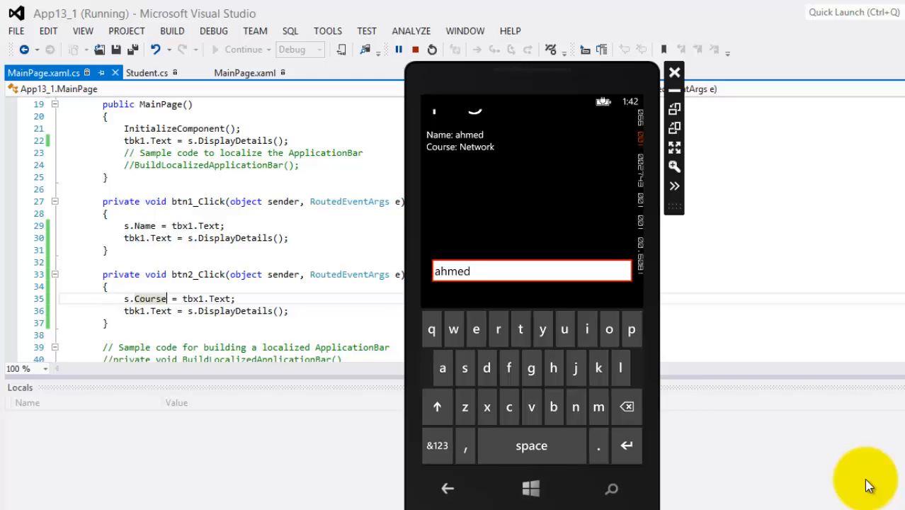
key("BackSpace")
key("BackSpace")
key("BackSpace")
key("BackSpace")
key("BackSpace")
type("it")
key("Escape")
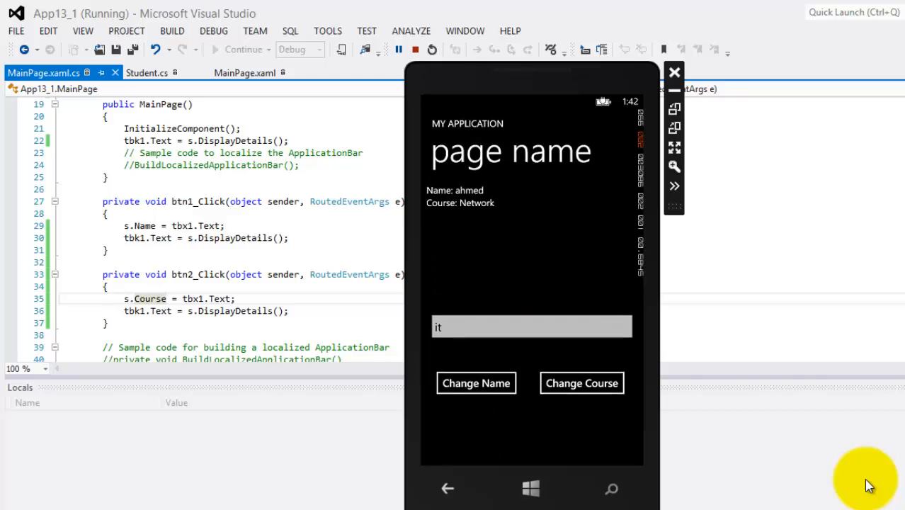
key("Return")
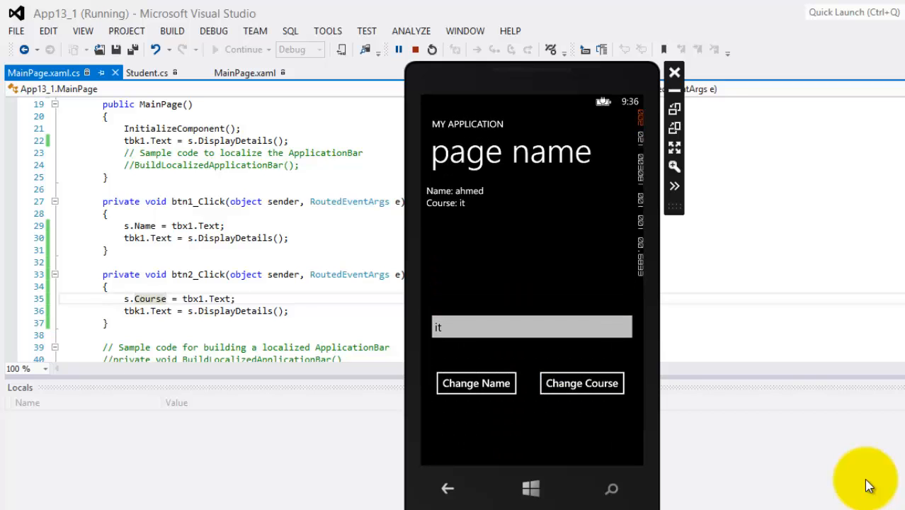